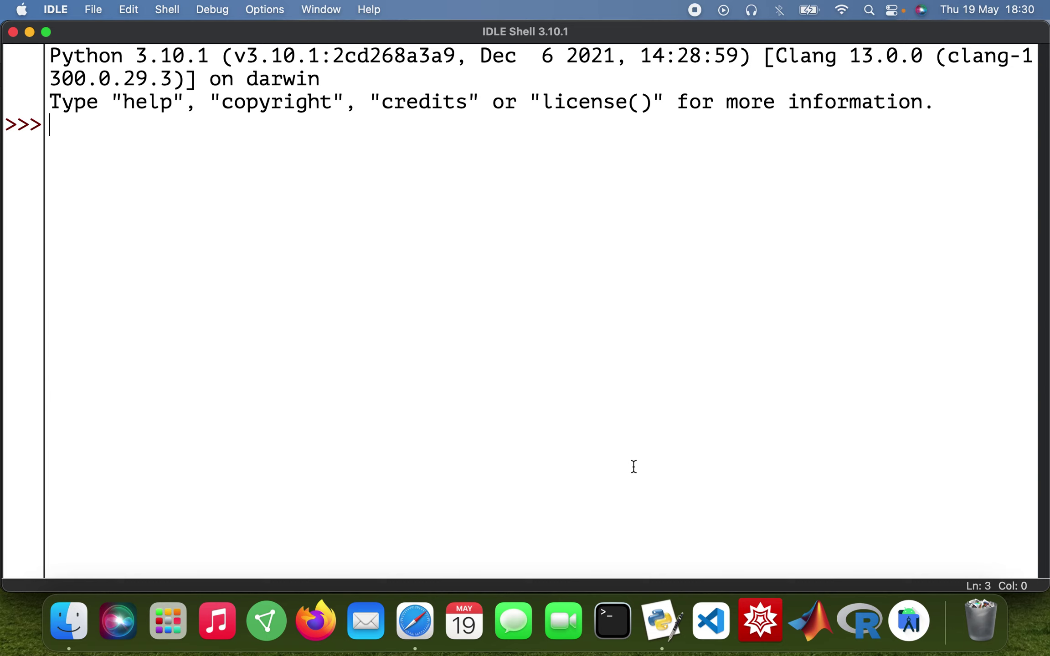
text(from sy)
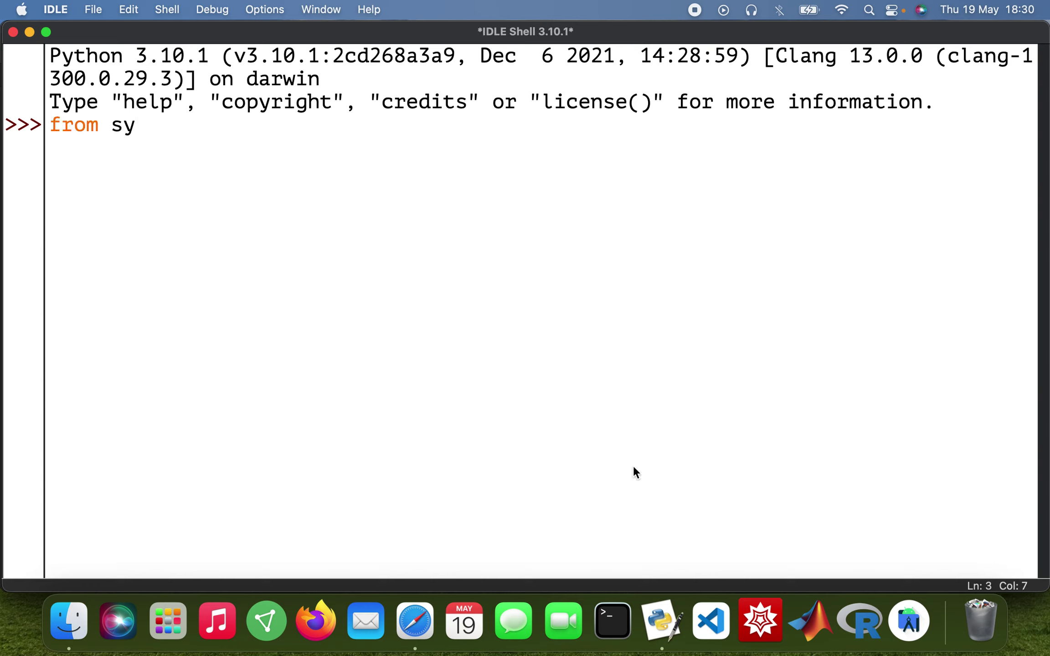
text(mpy)
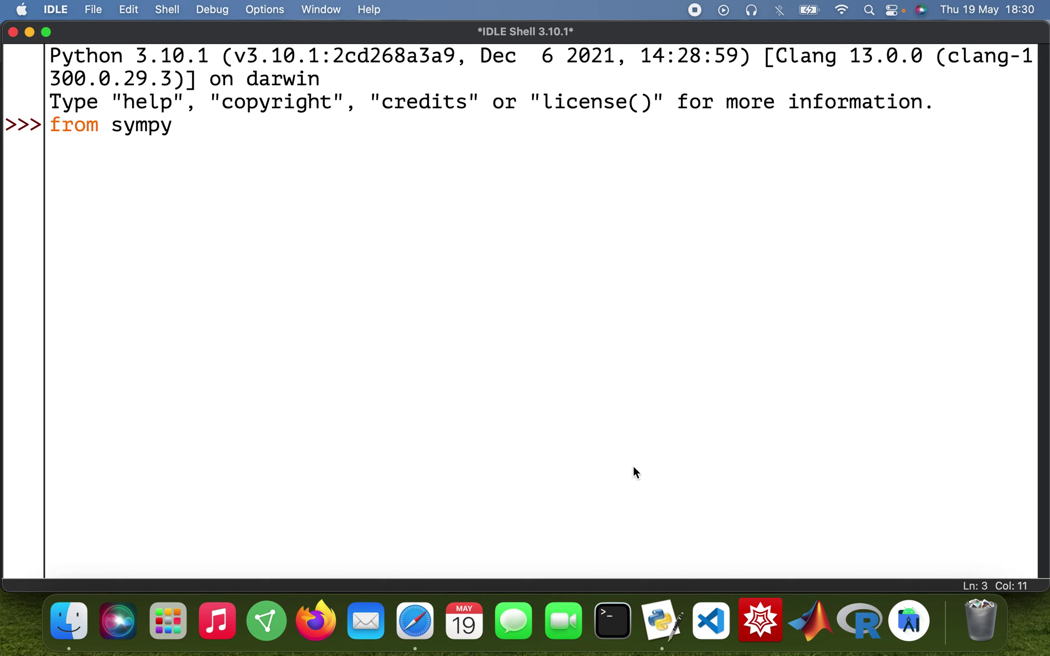
text( import )
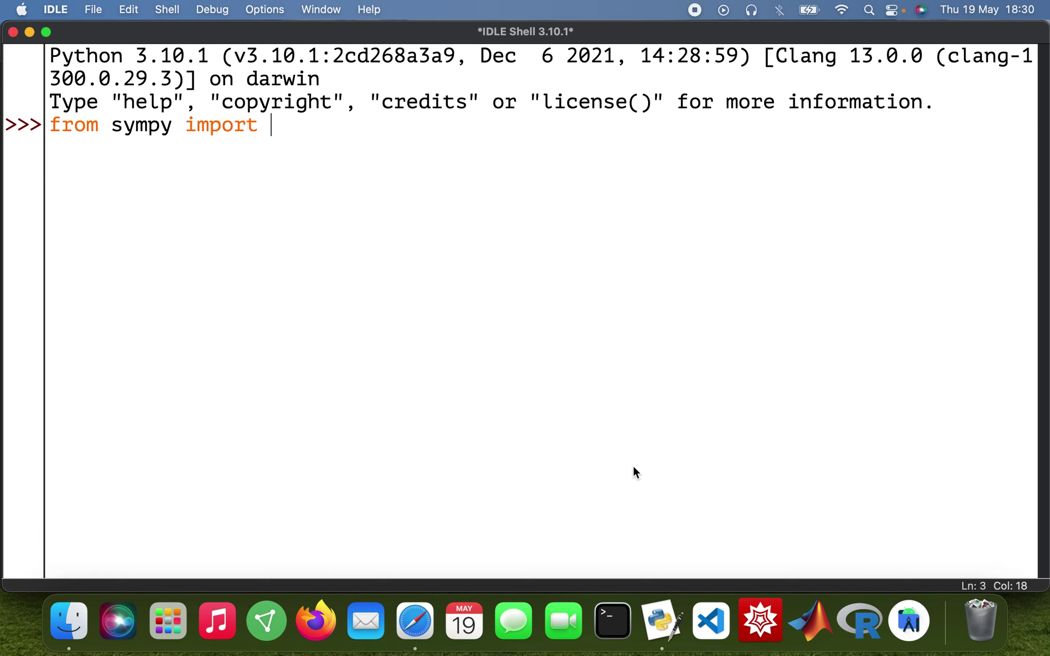
text(*)
- Run 'from sympy import *' and define symbols n, x, y, z, fixing typos in the names
key(Return)
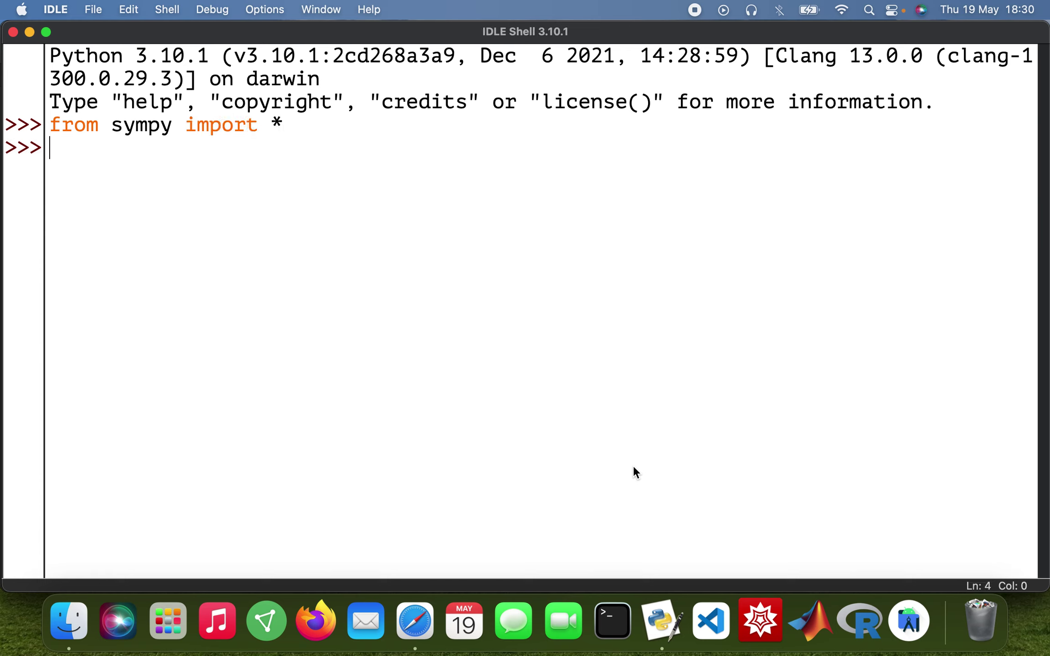
text(n x)
key(BackSpace)
key(BackSpace)
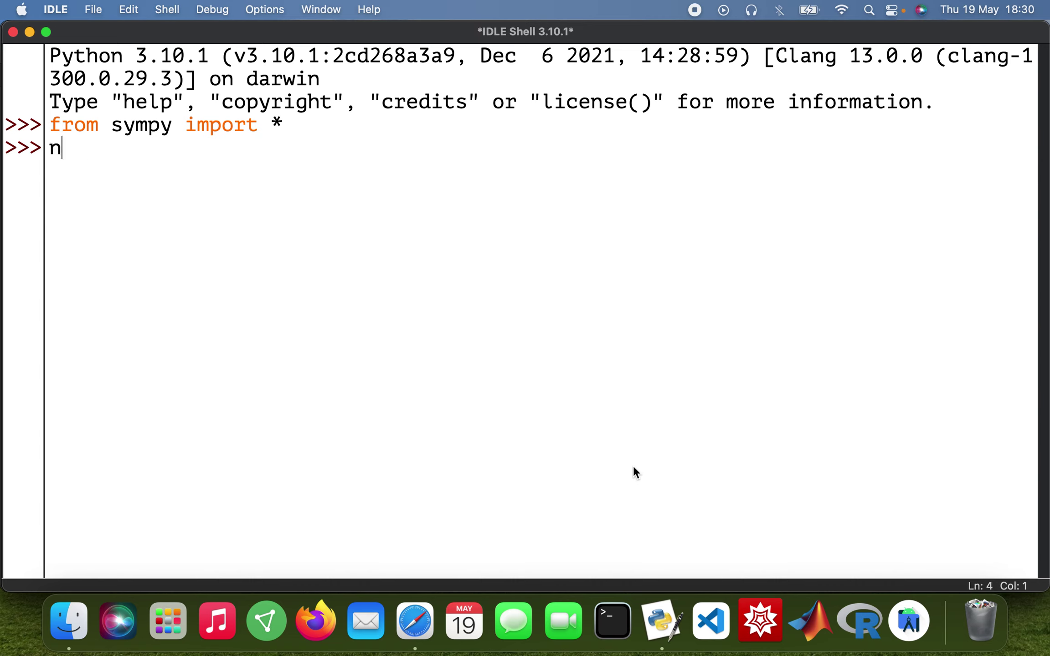
text(, x)
text(, y,)
text( x)
key(BackSpace)
text(z )
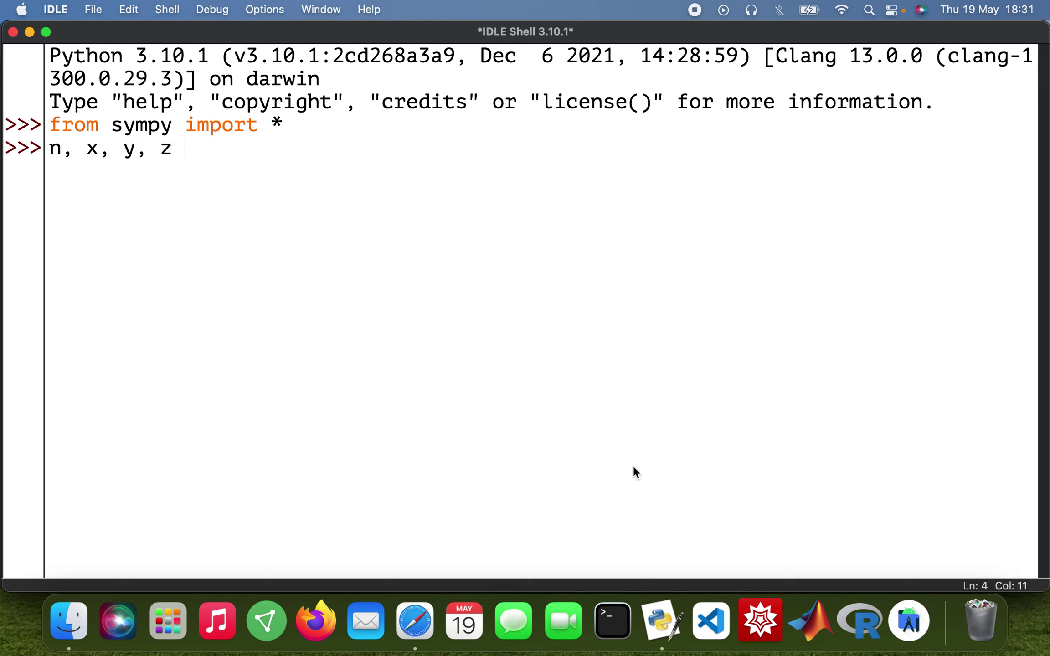
text(= sym)
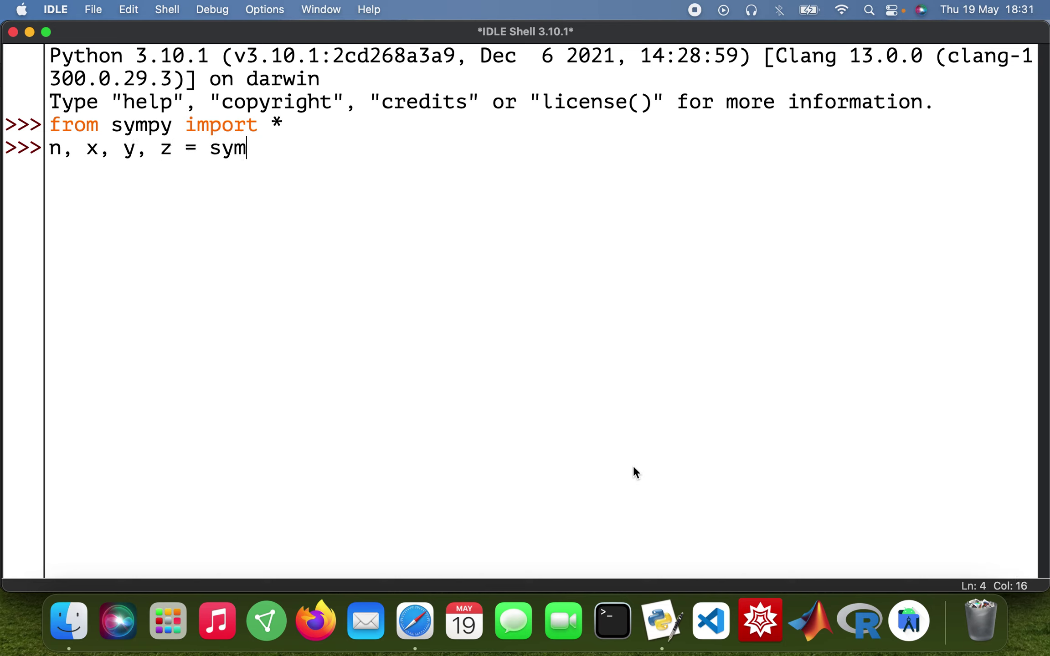
text(bols()
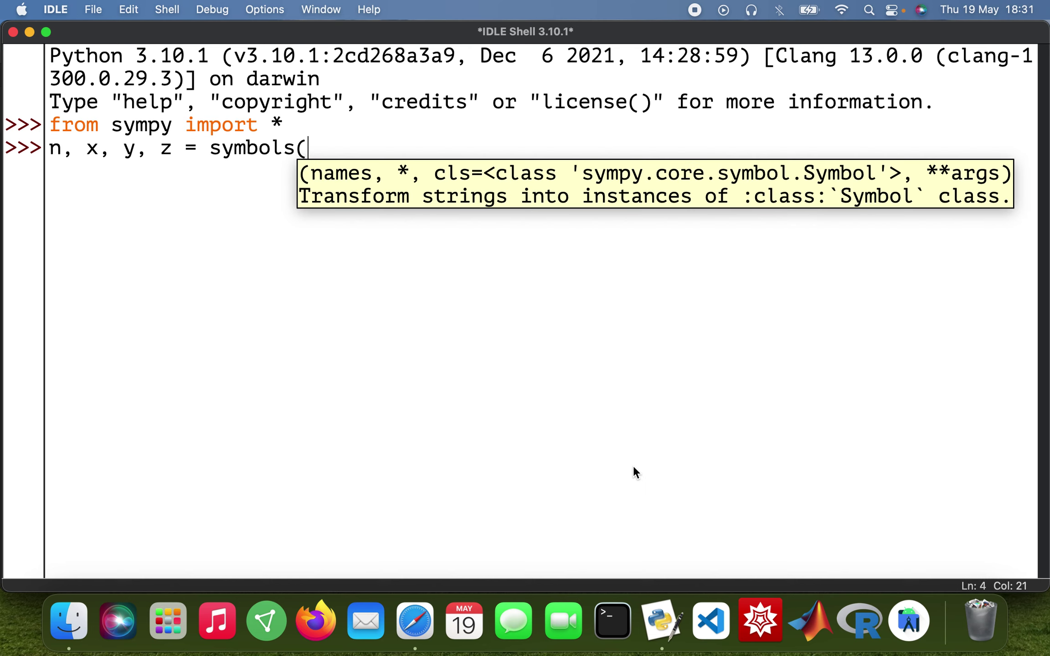
text(')
text(x)
key(BackSpace)
text(n )
text(x y z)
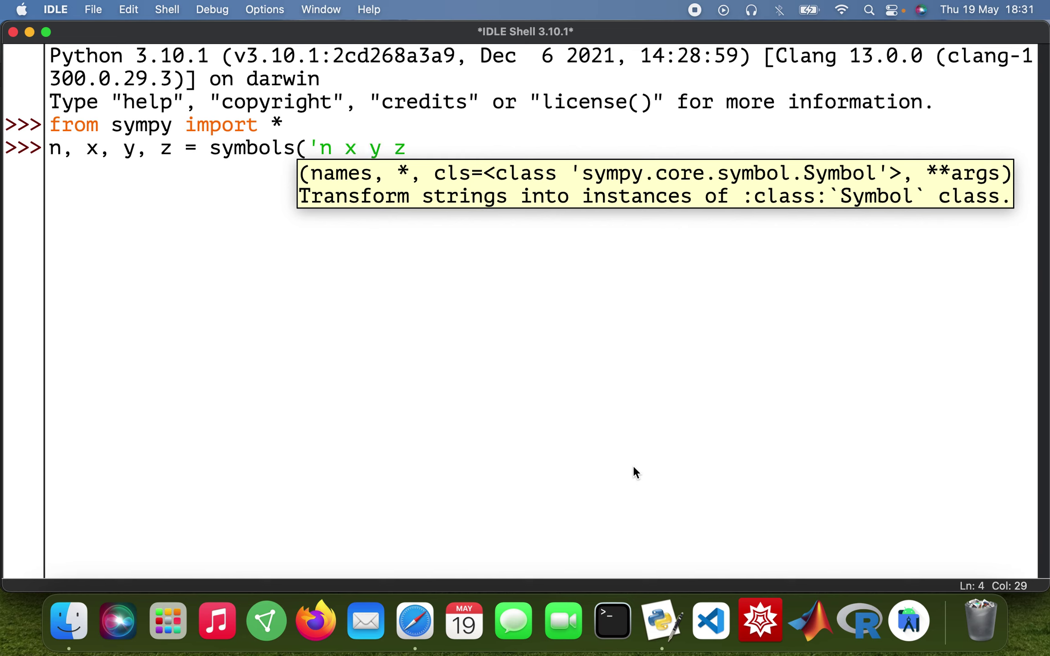
text('))
key(Return)
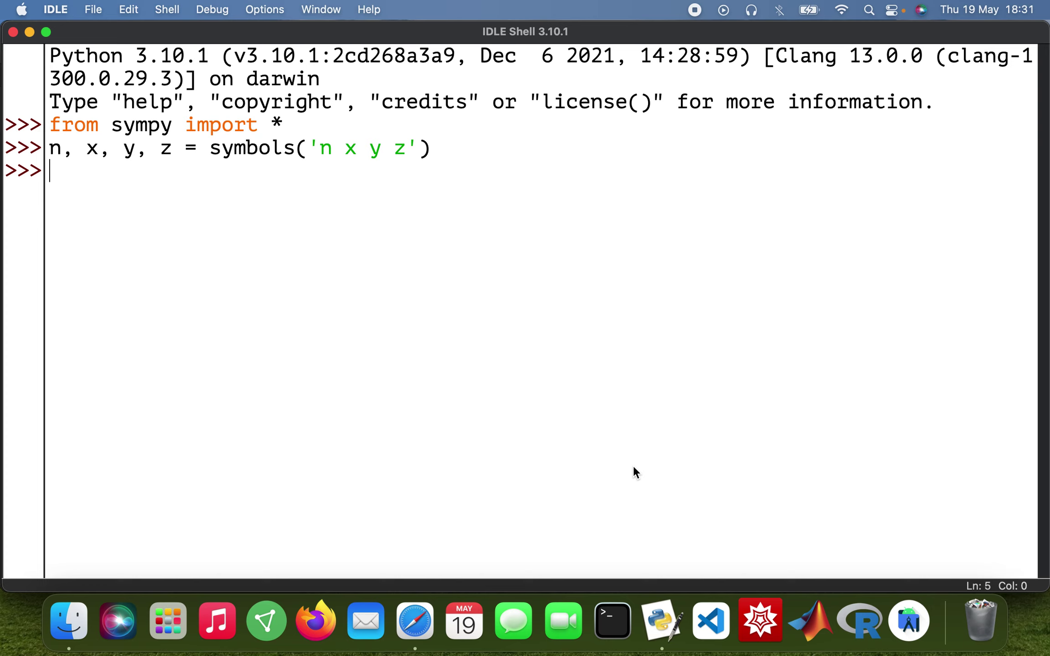
text(#1)
- Enter the comments '#Laws of logs' and '#1st law = log(x) + log(y) = log(x*y)'
key(BackSpace)
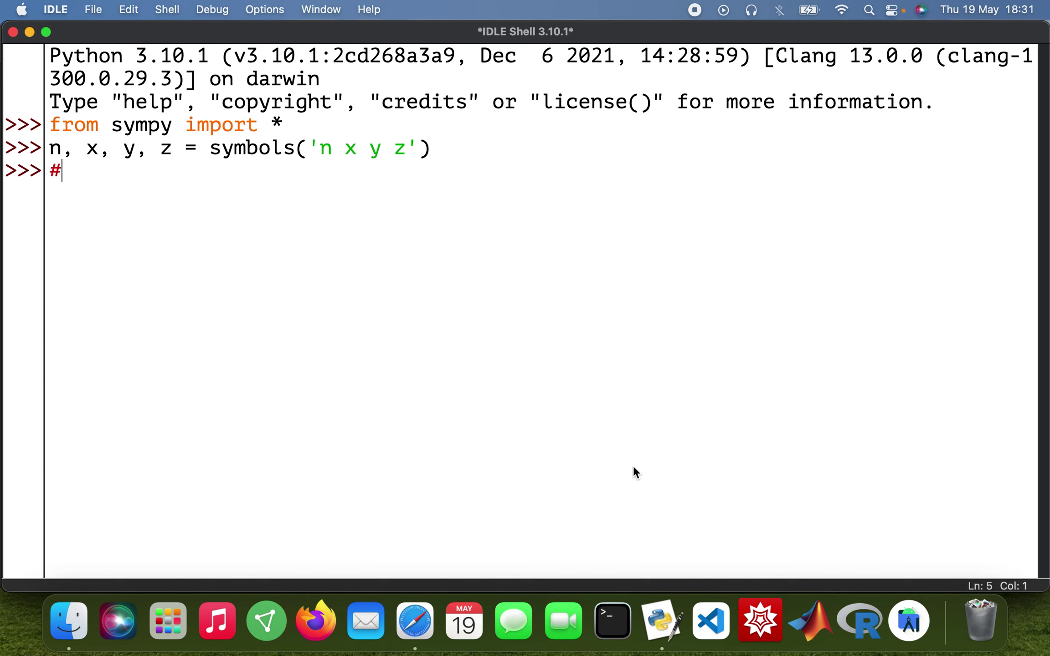
text(Laws of lo)
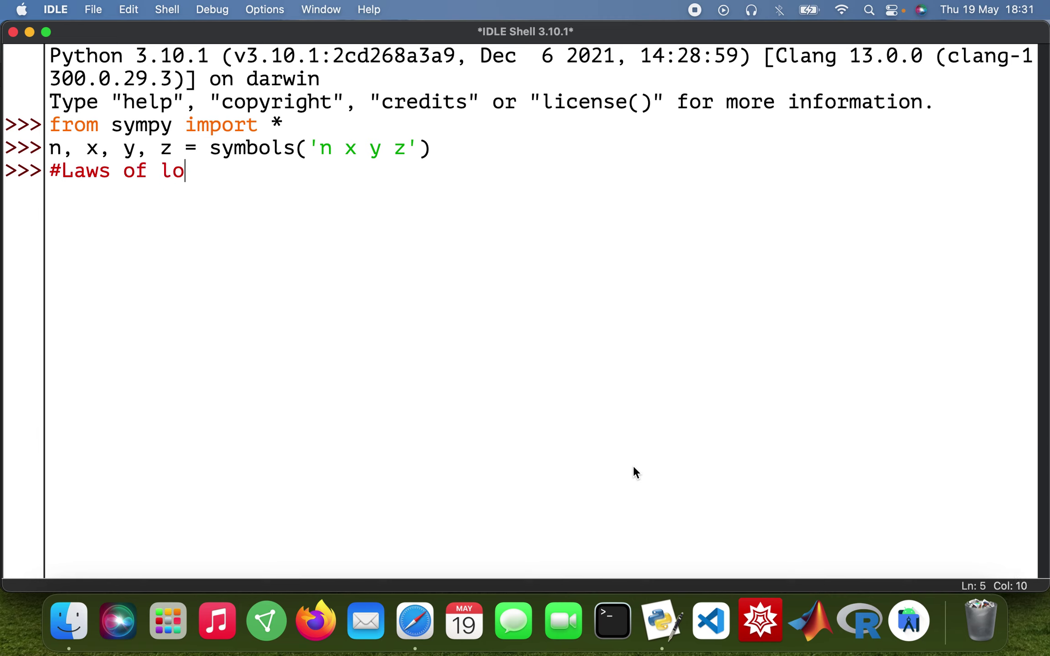
text(gs)
key(Return)
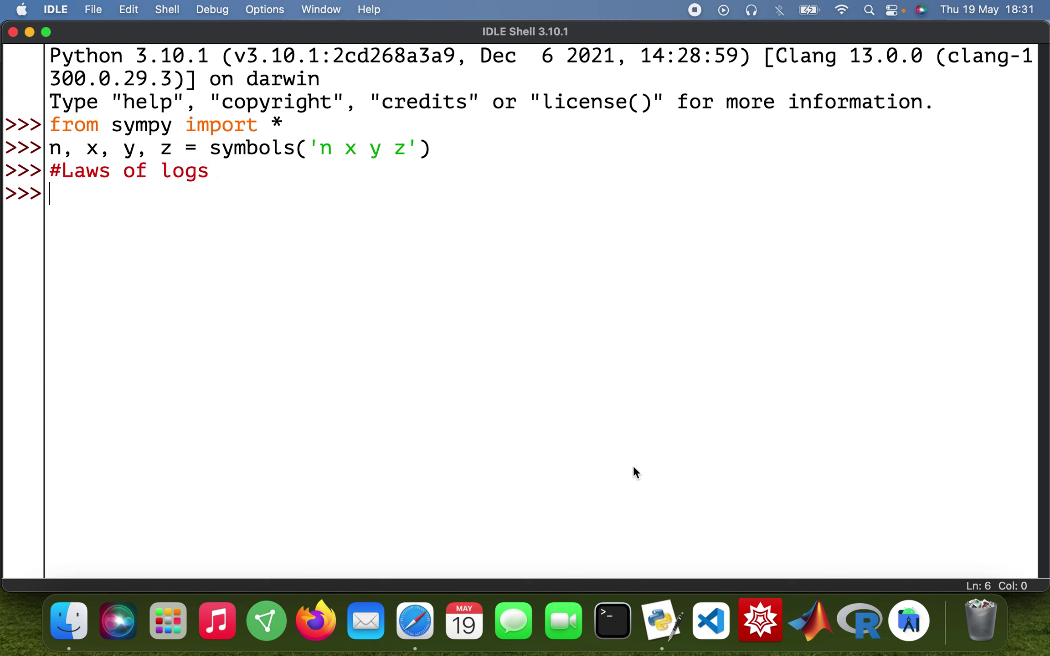
text(#)
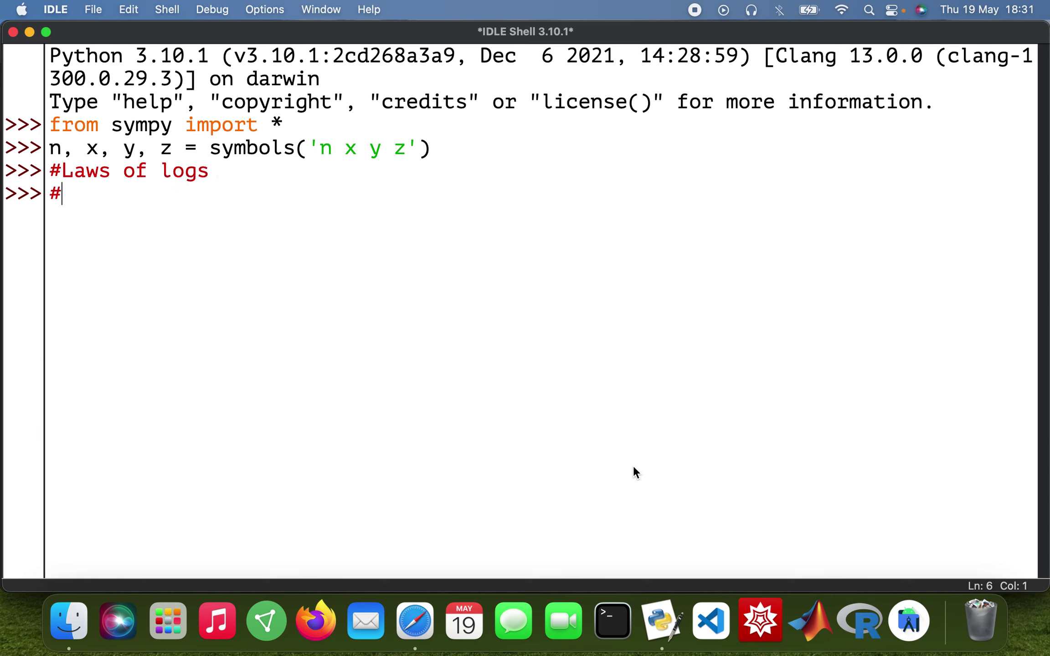
text(1st l)
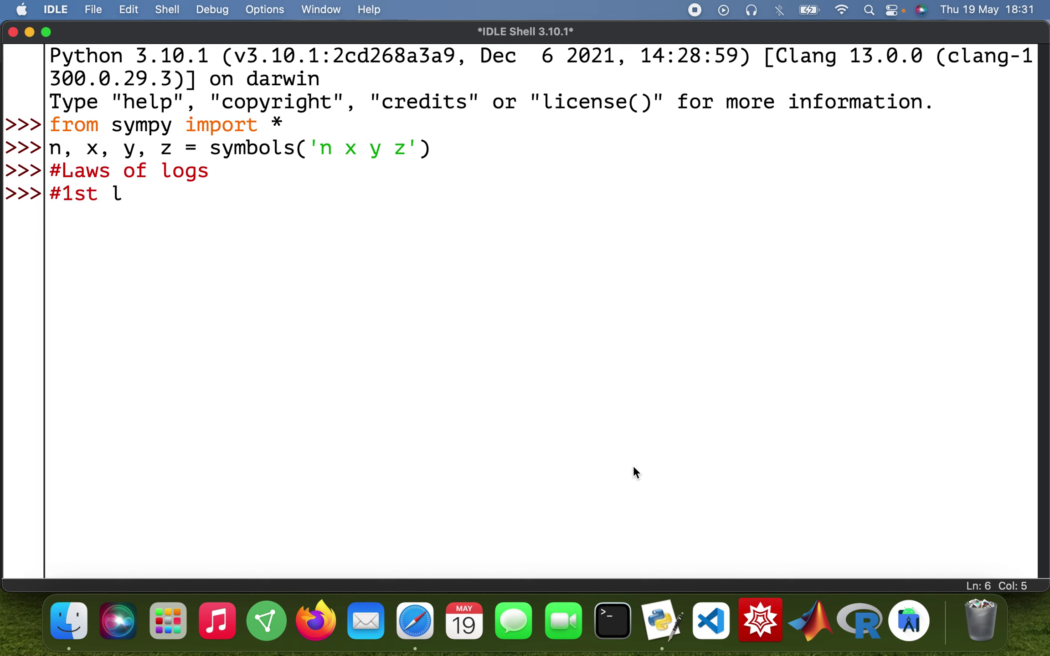
text(aw = )
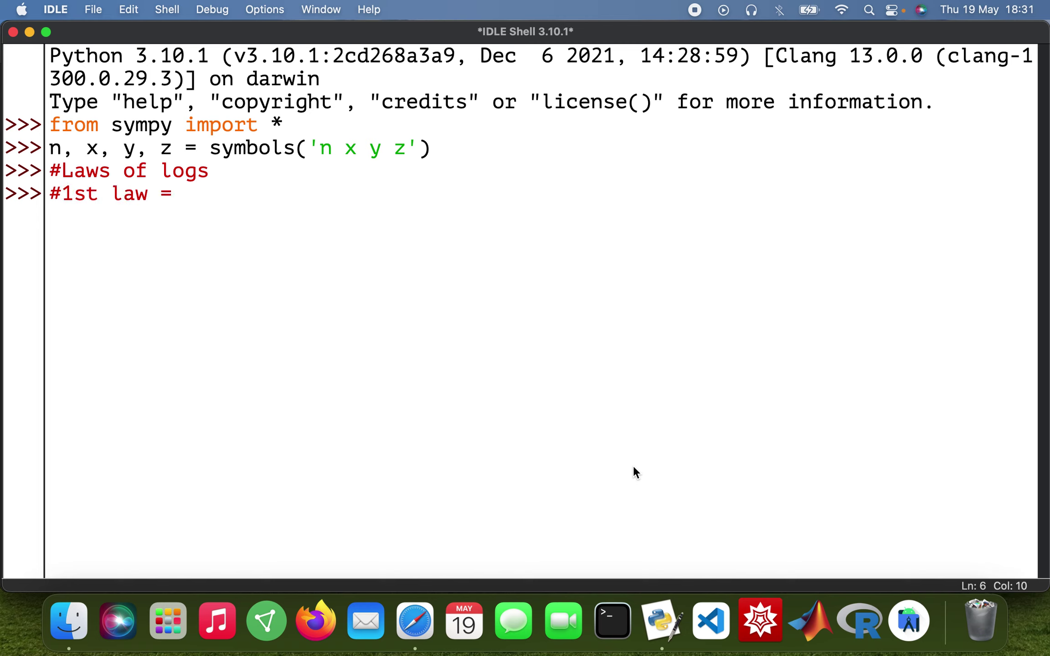
text(log)
text((x) )
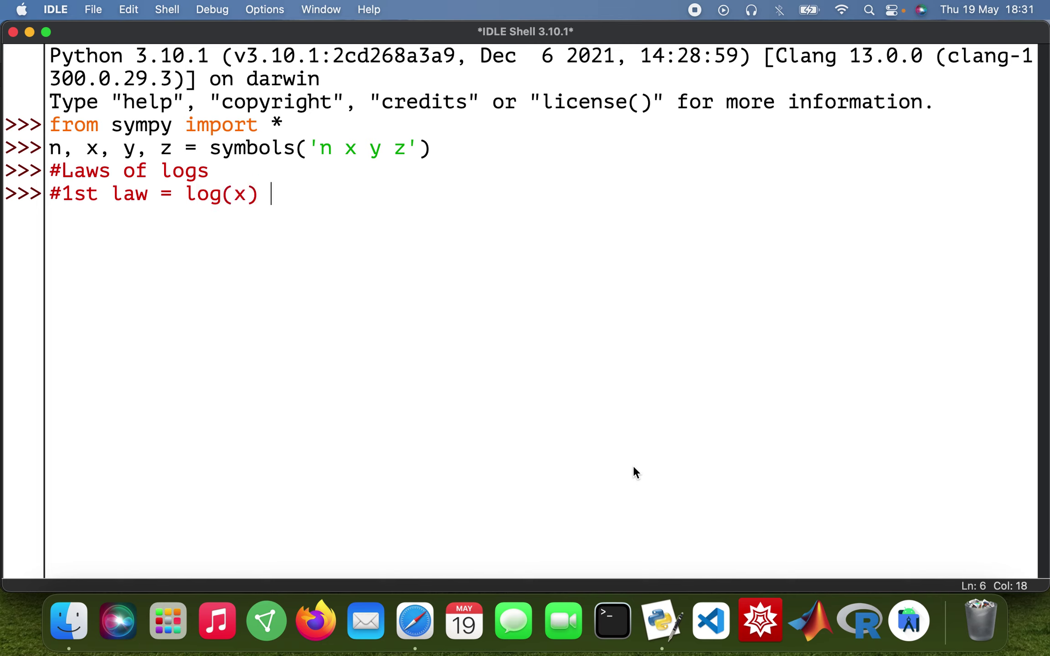
text(+ log()
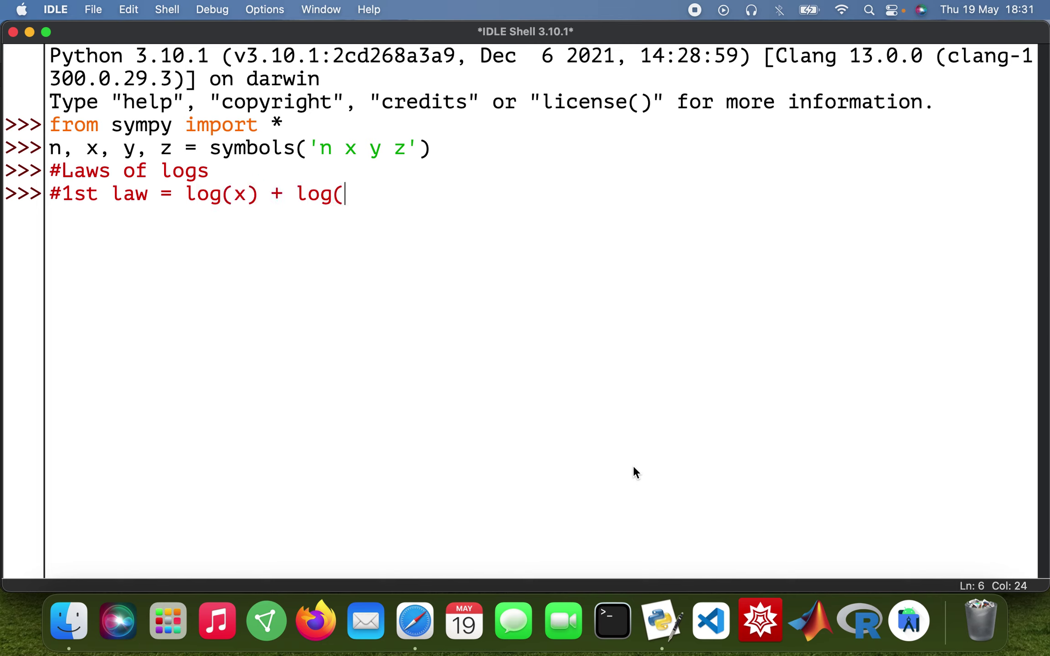
text(y) )
text(= log()
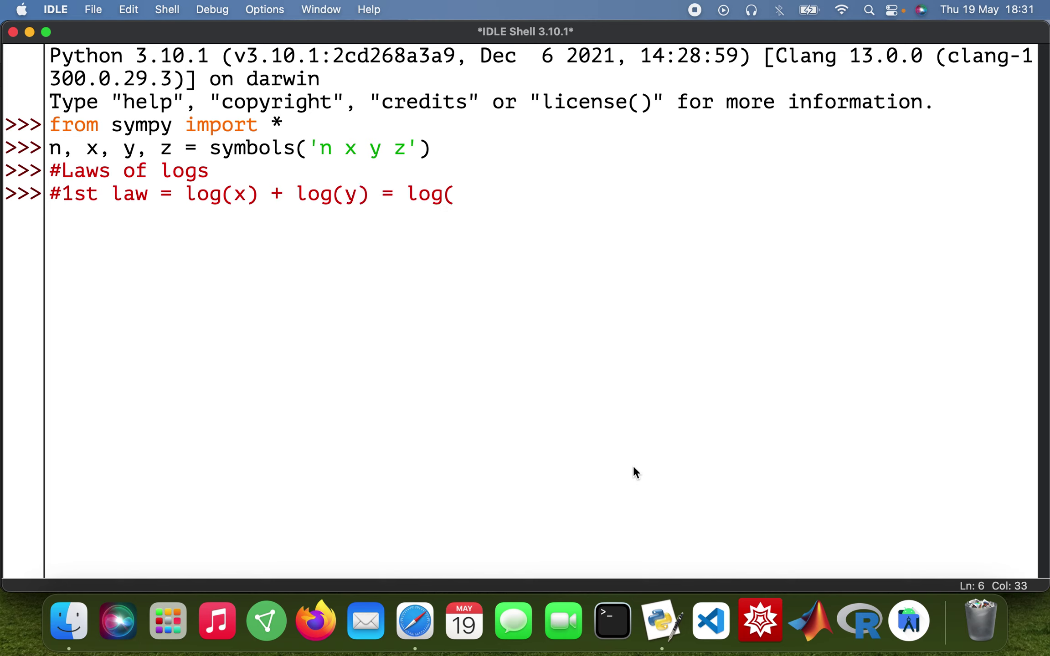
text(x)
text(*y))
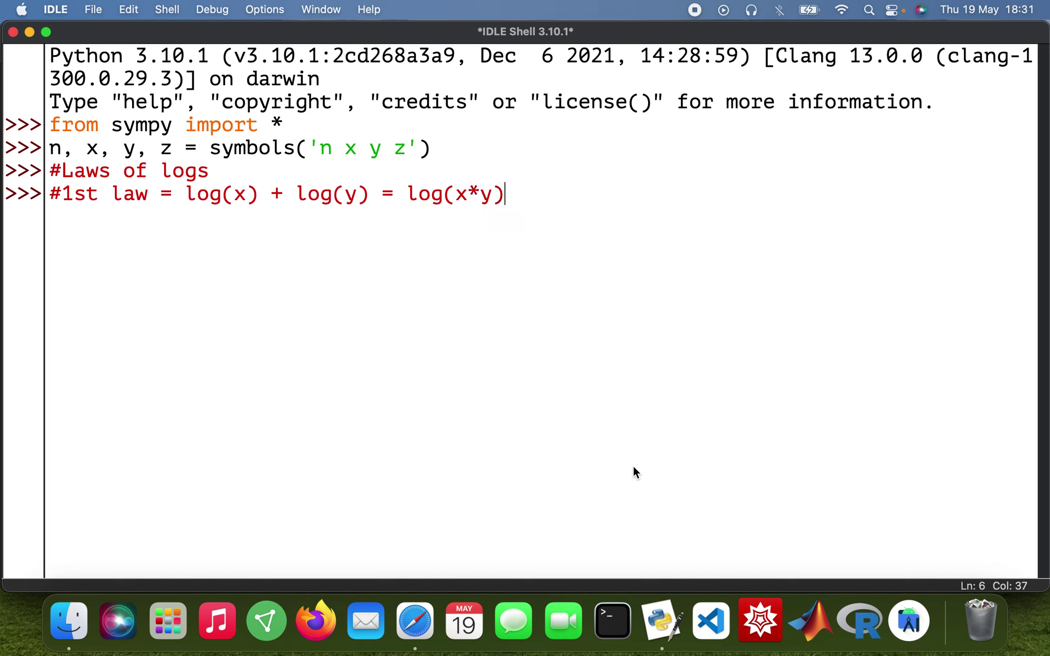
key(Return)
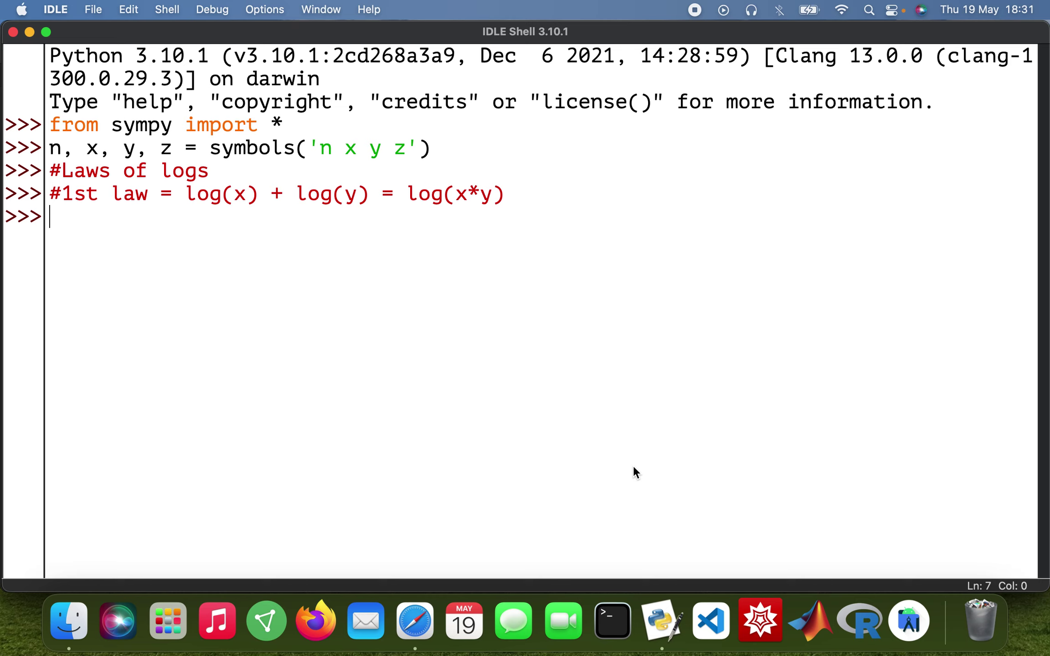
text(expand)
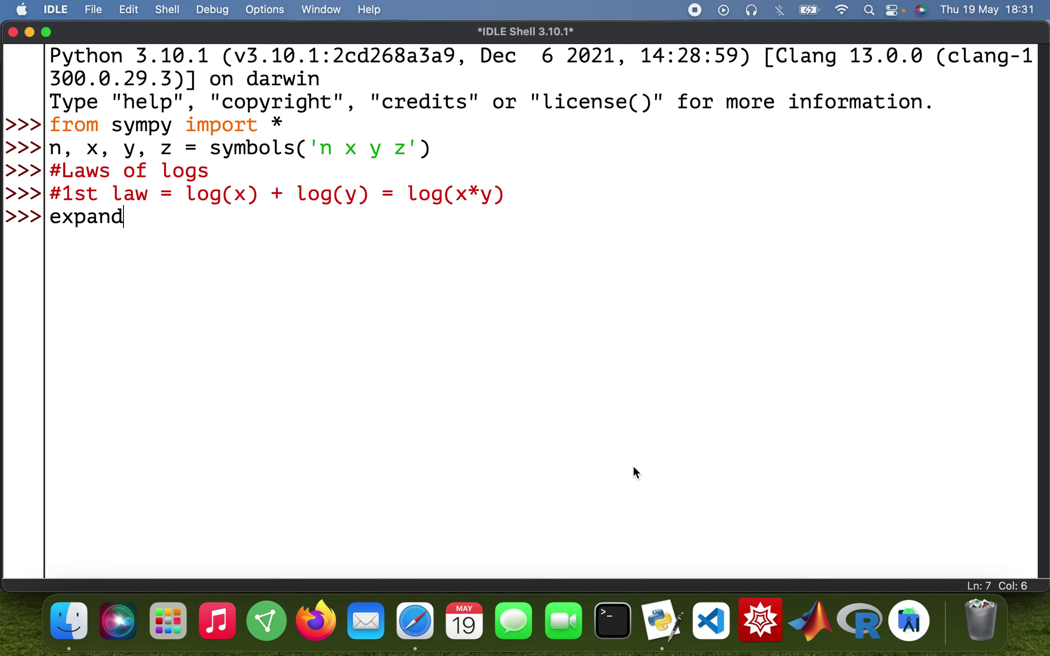
text(_log)
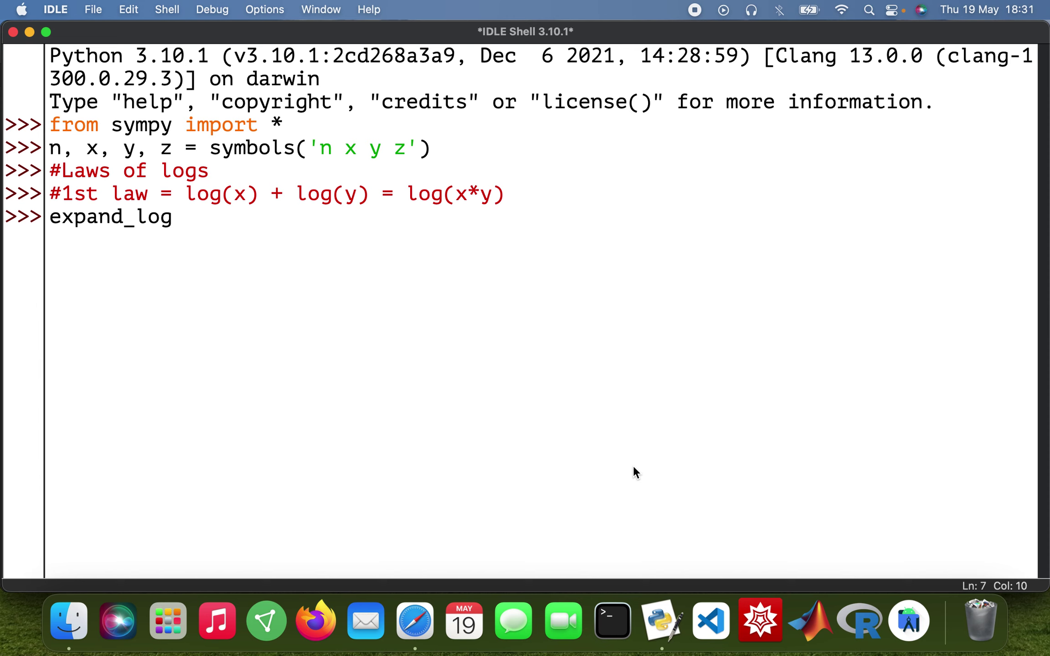
text((l)
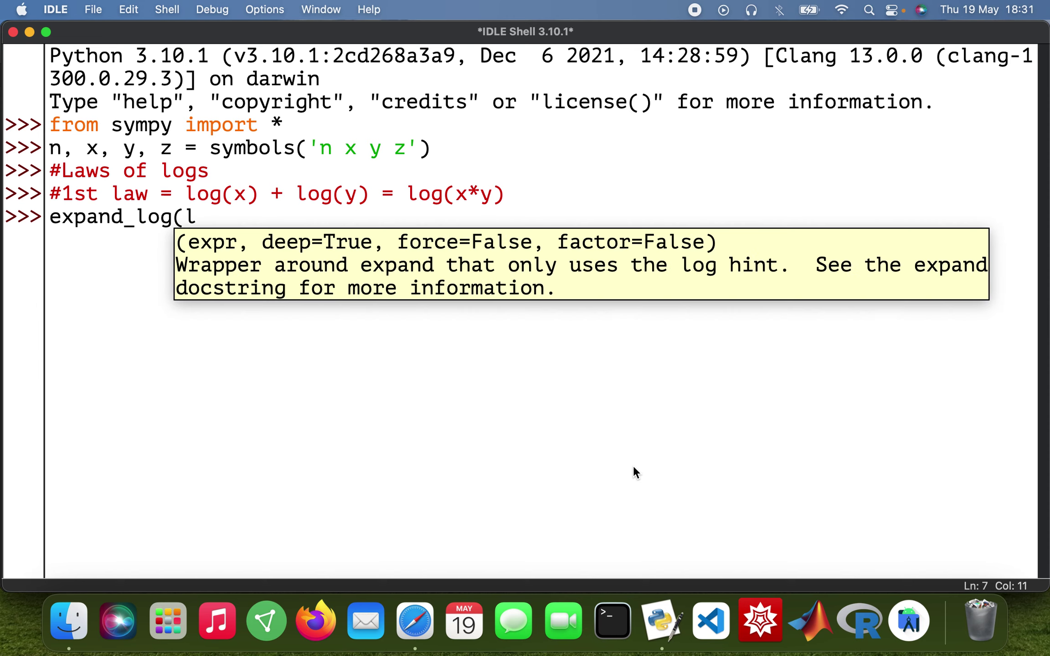
text(og)
text((x)
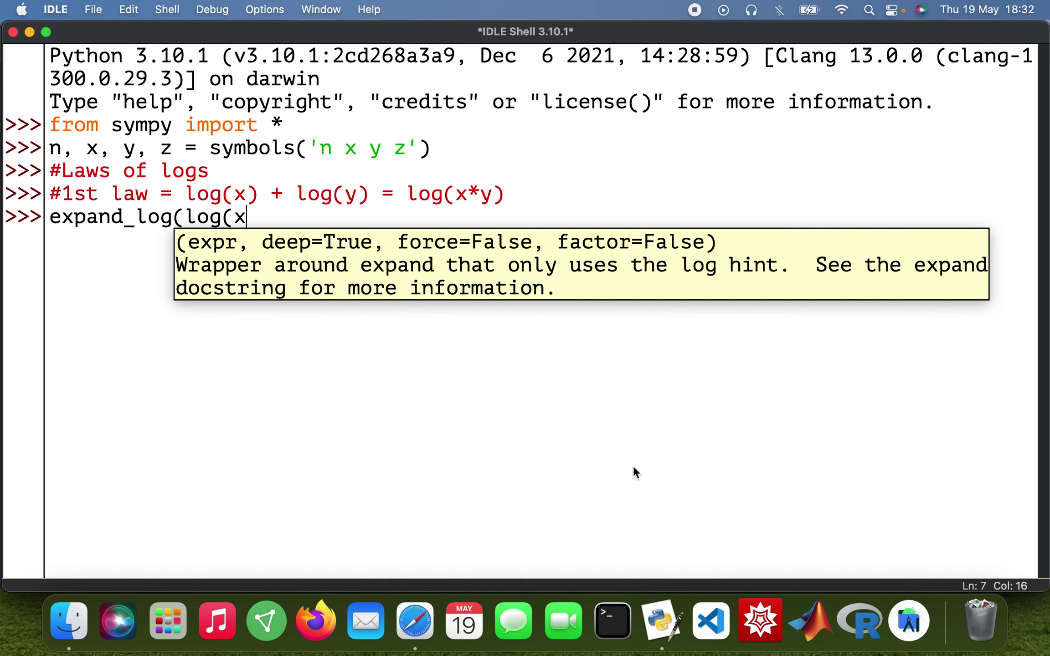
text(*y))
text(, fro)
- Run expand_log(log(x*y), force=True) to get log(x) + log(y), correcting typos first
key(BackSpace)
key(BackSpace)
text(or)
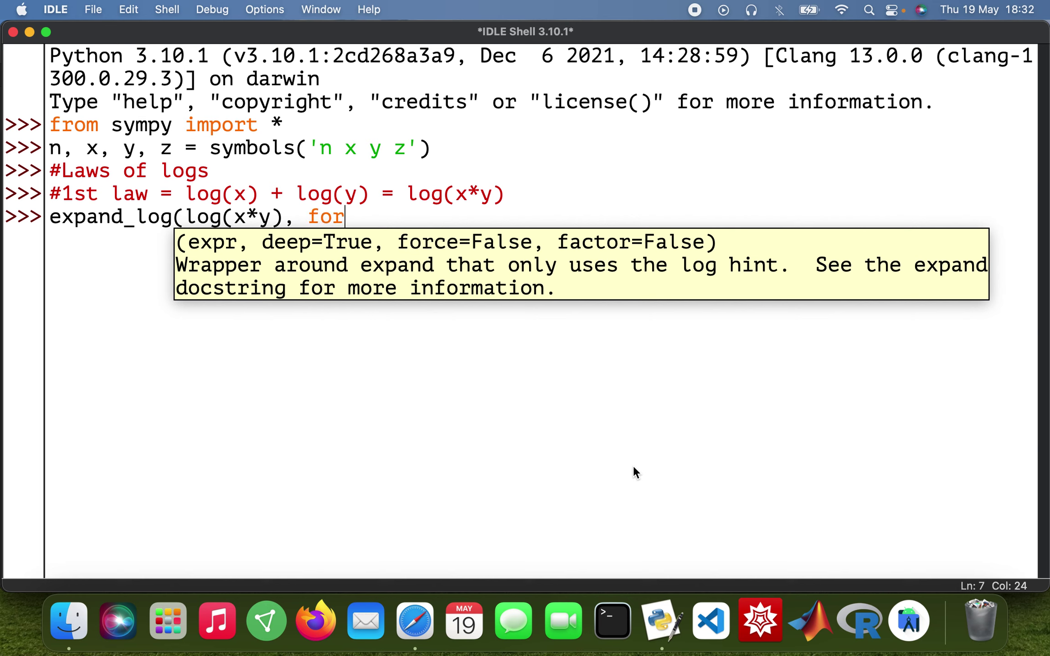
text(ce-)
key(BackSpace)
text(=)
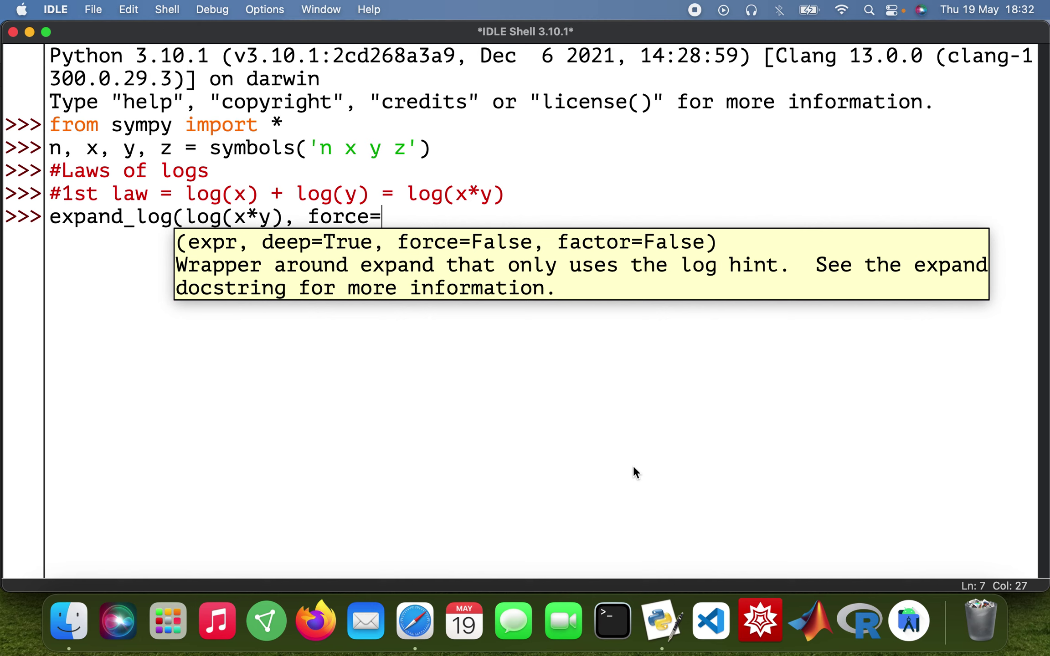
text(True))
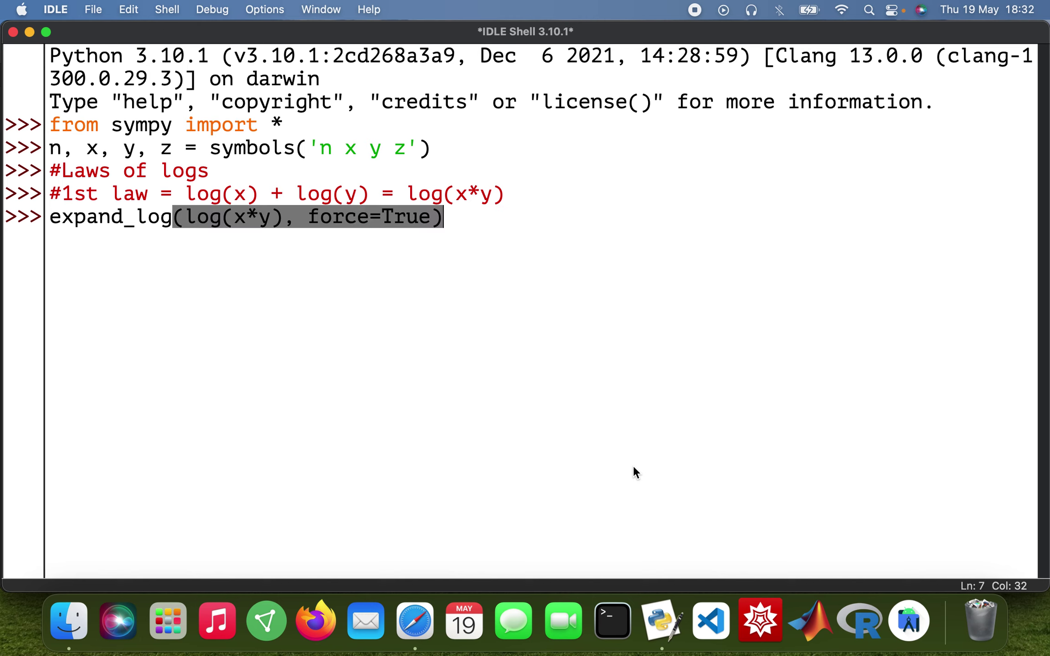
key(Return)
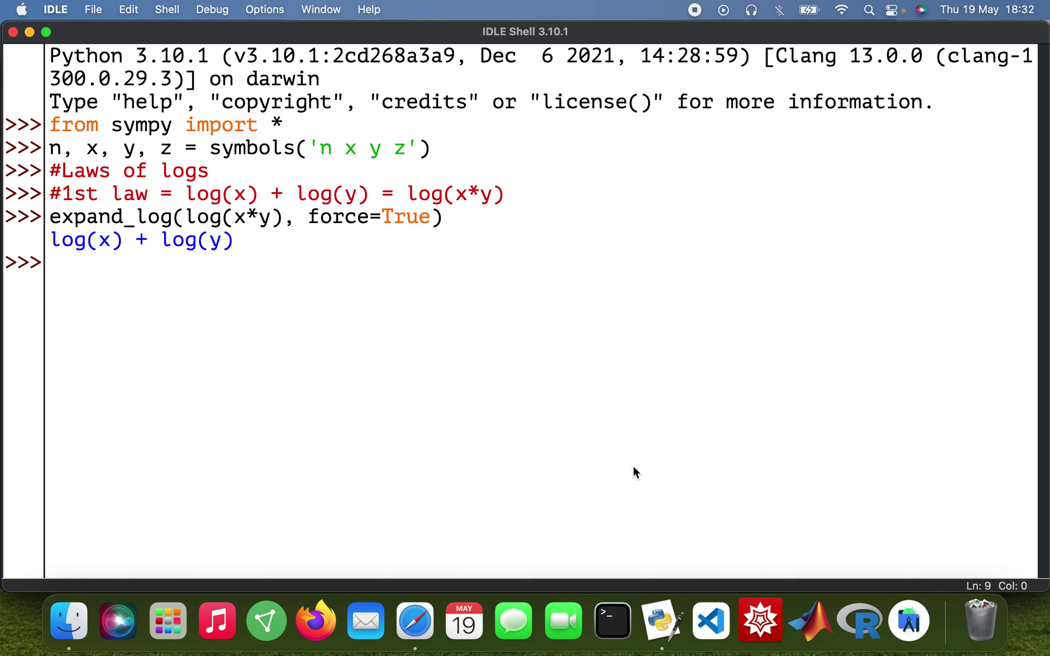
text(N)
text(()
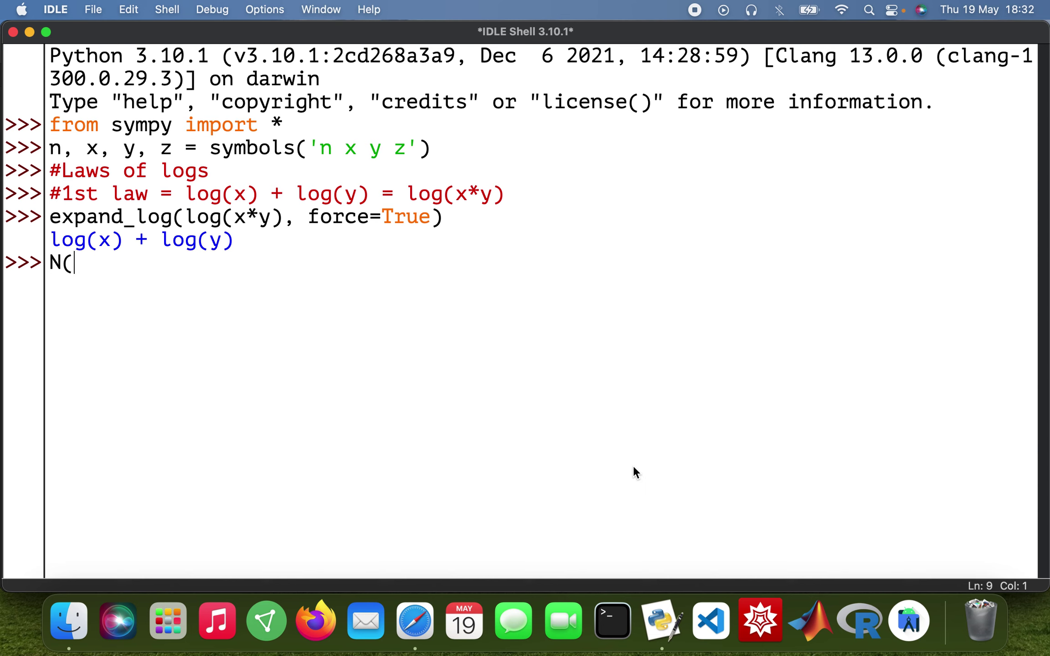
text(log()
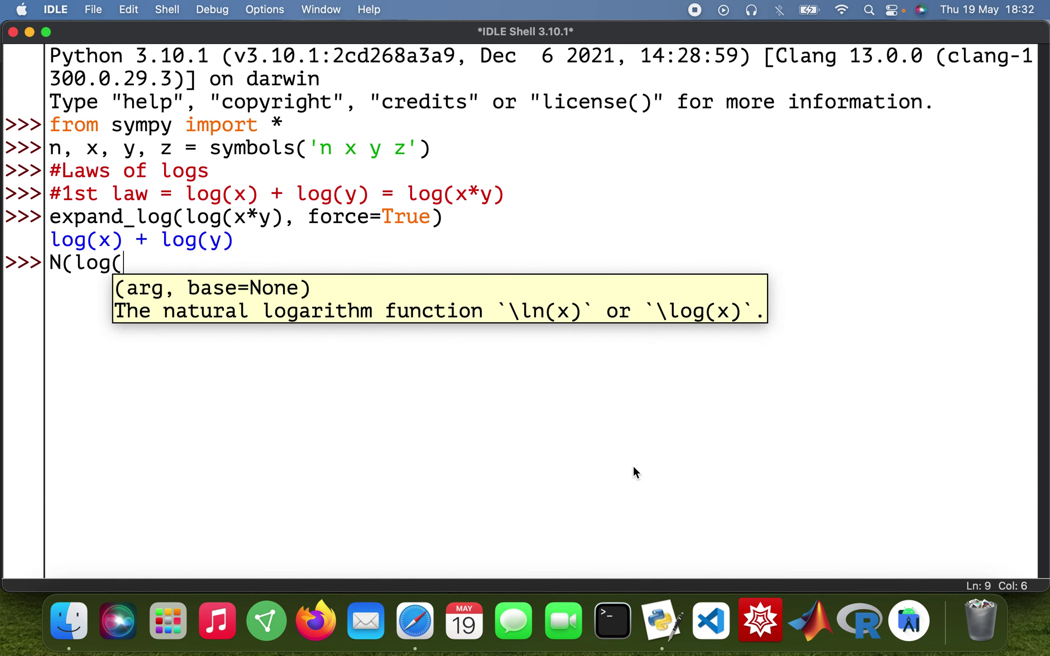
text(3,10))
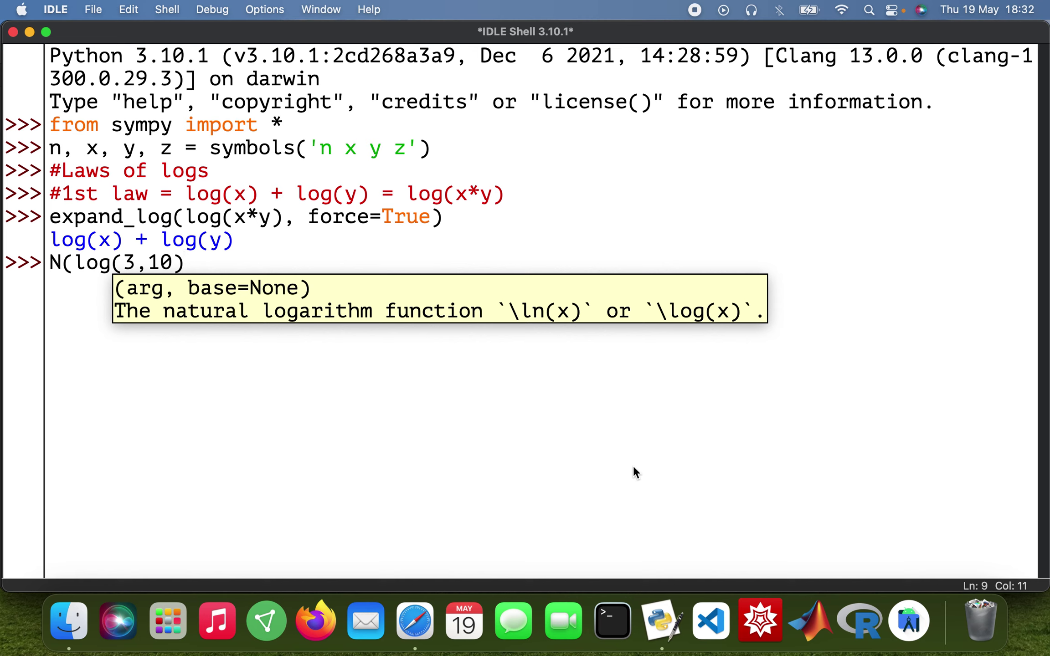
text( + )
text(log)
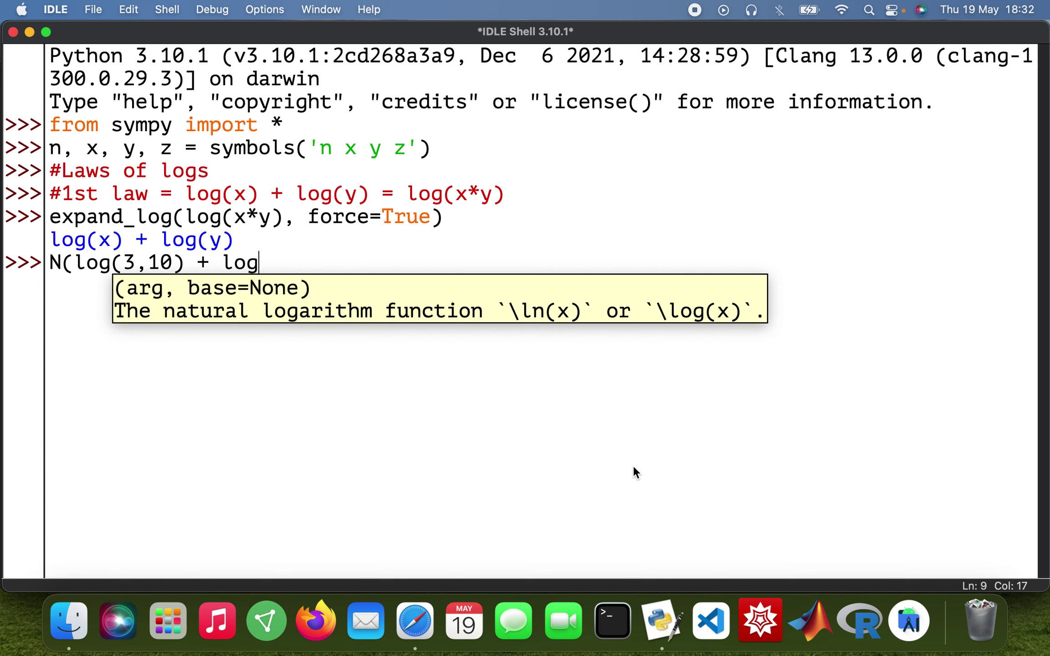
text((7,1)
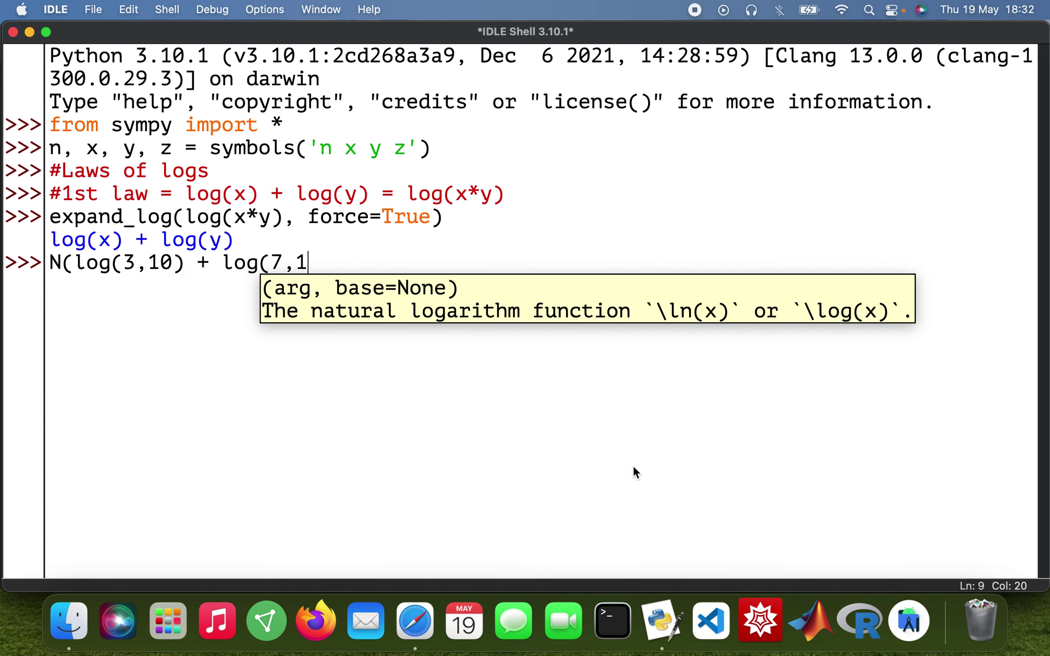
text(0)))
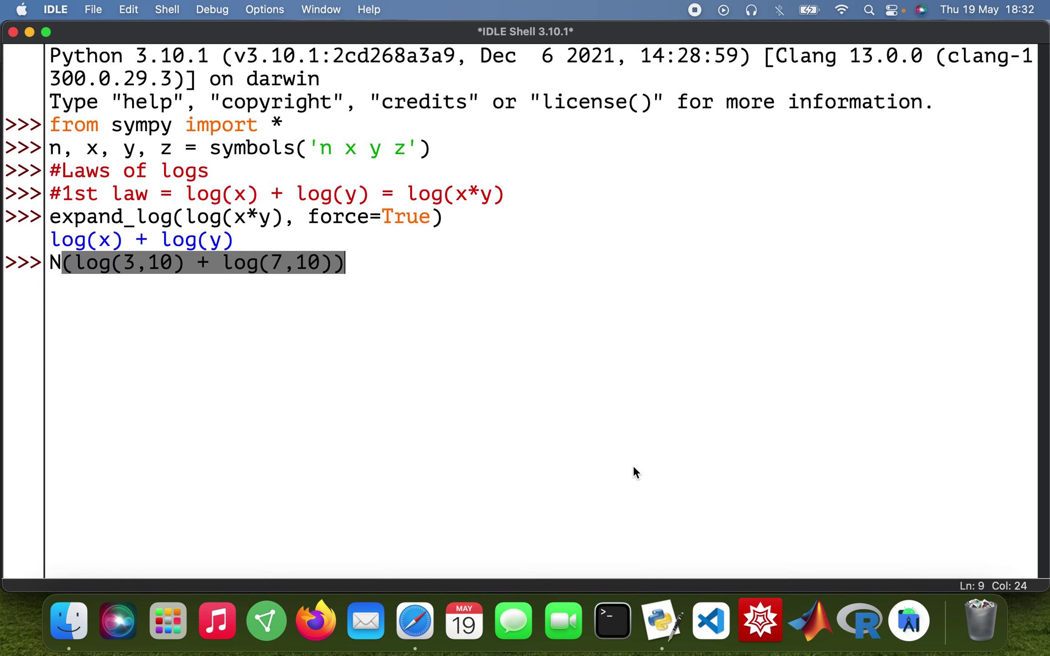
- Evaluate N(log(3,10) + log(7,10)) and N(log(21,10)), both giving 1.32221929473392
key(Return)
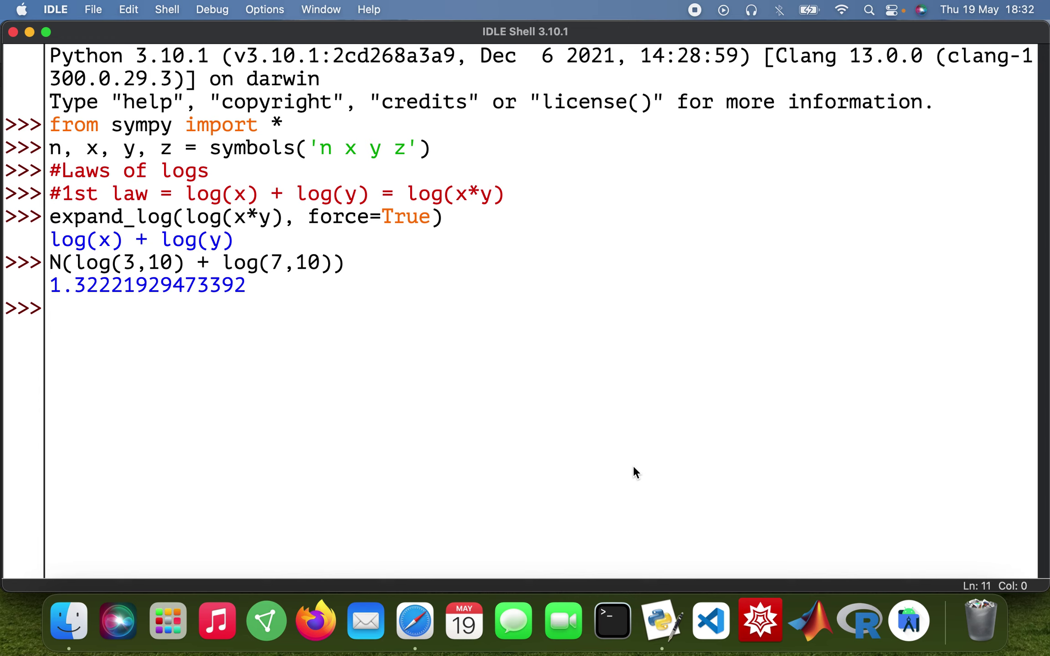
text(N()
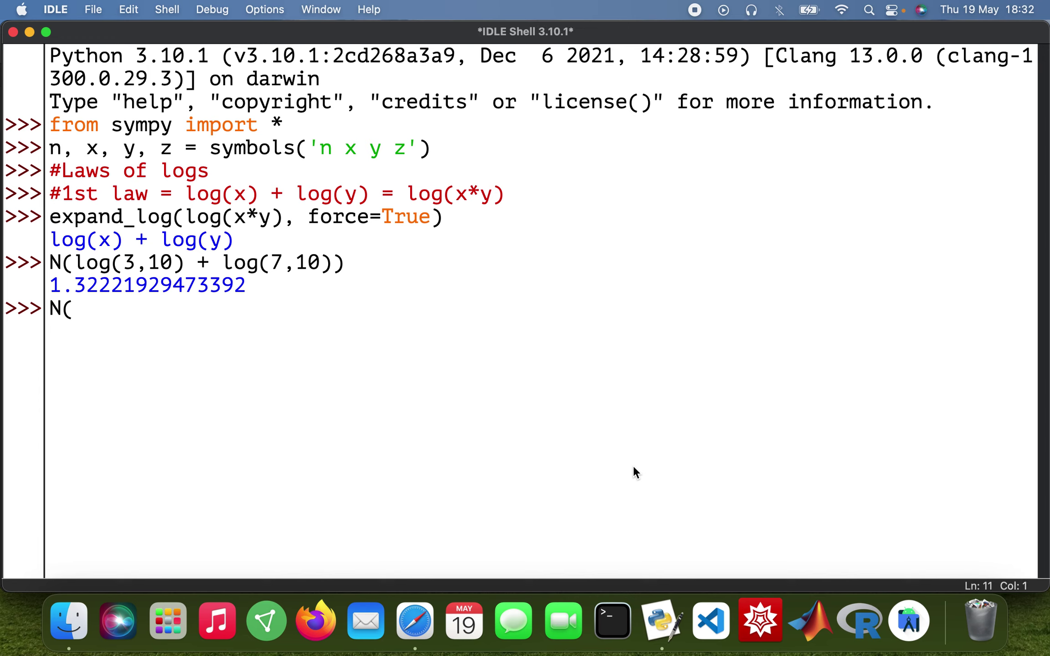
text(log()
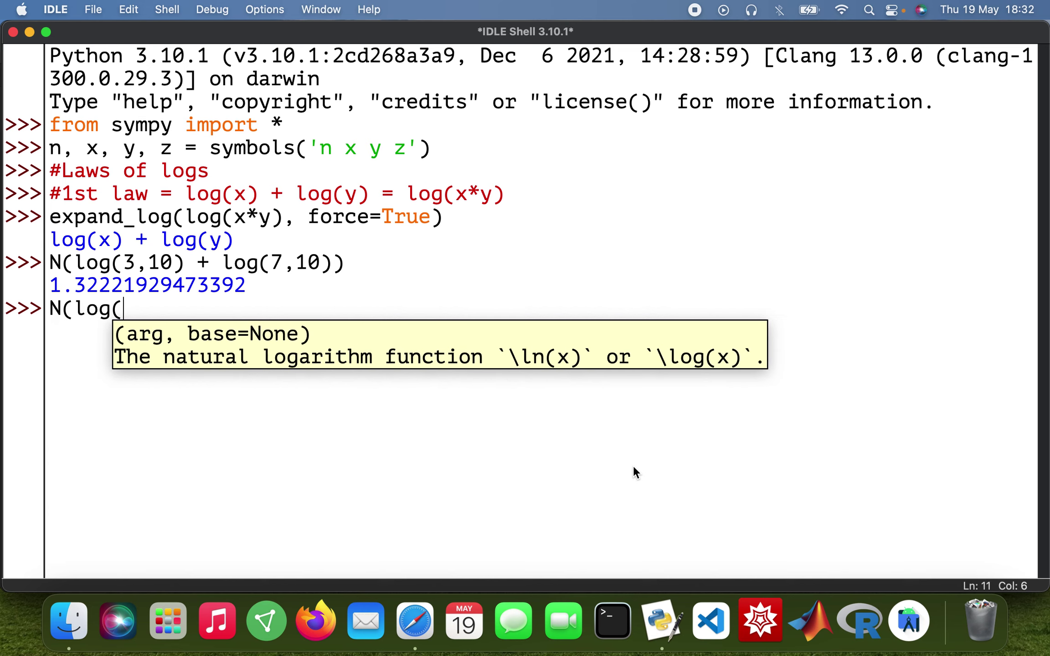
text(21,)
text(10))
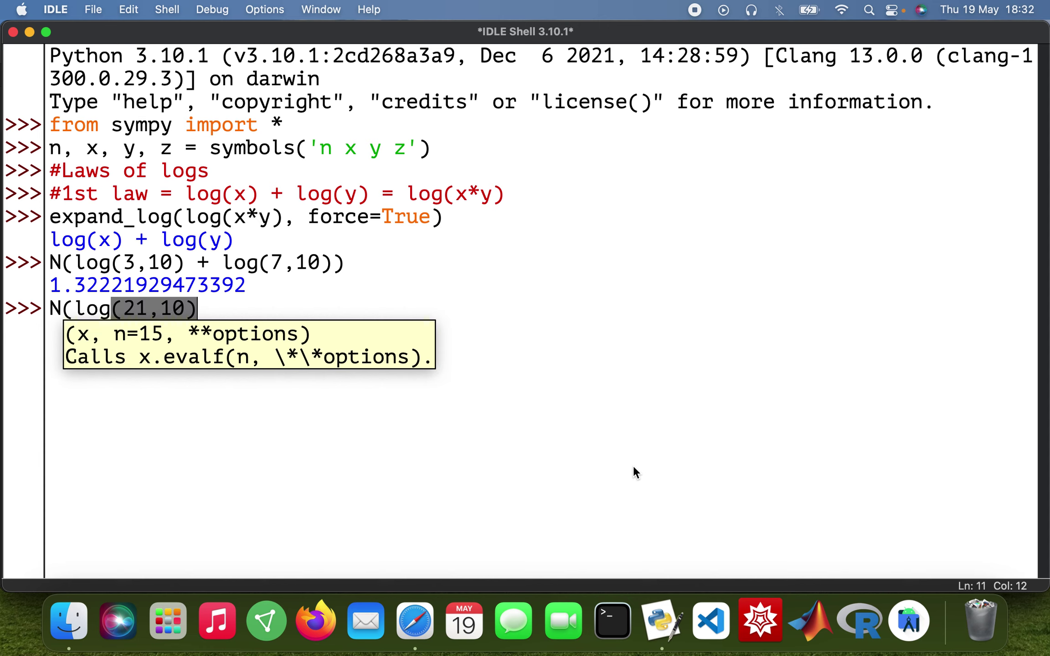
text())
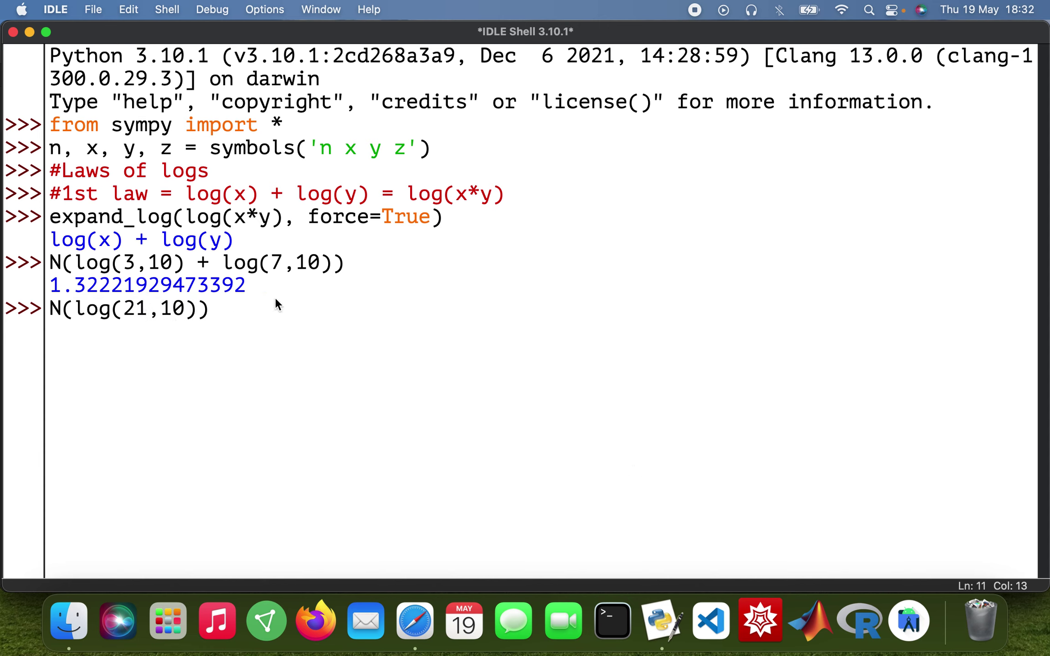
key(Return)
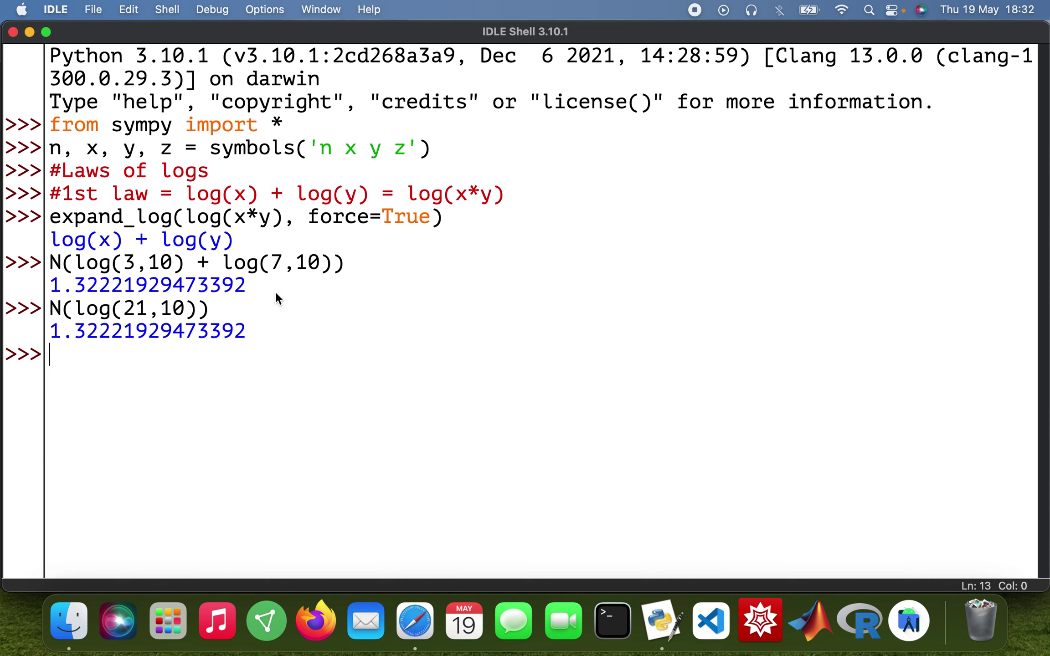
text(#)
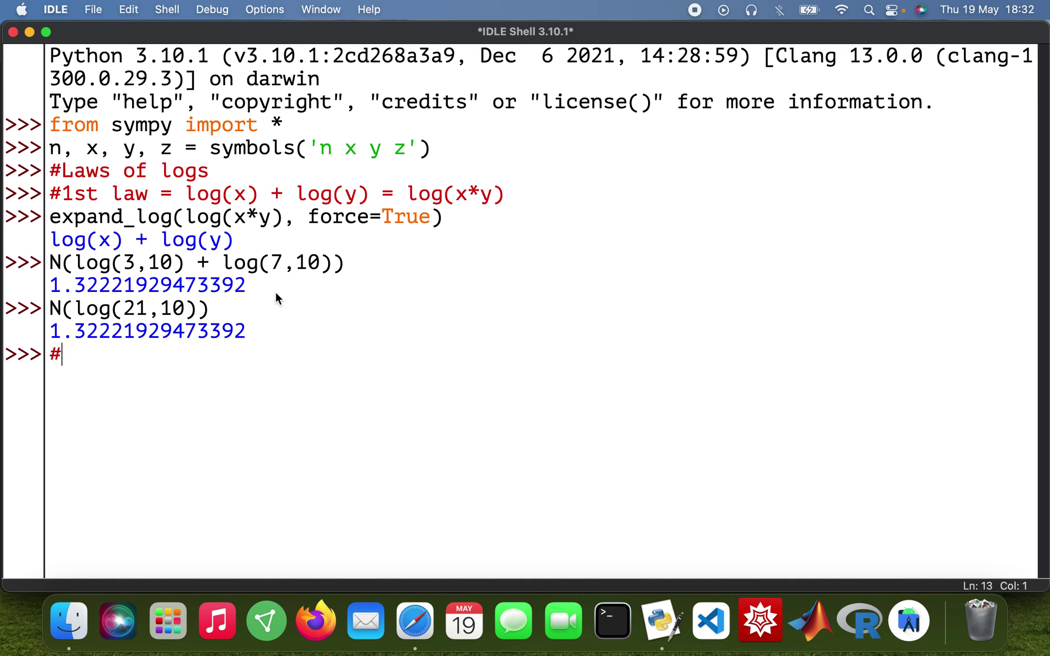
text(2nd la)
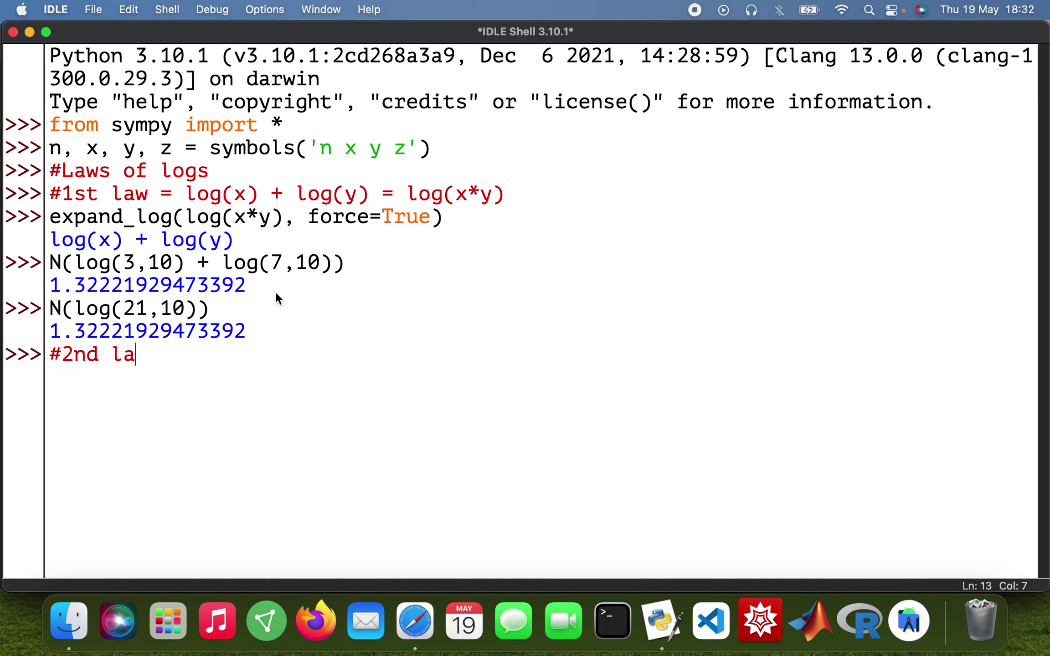
text(w)
text( = )
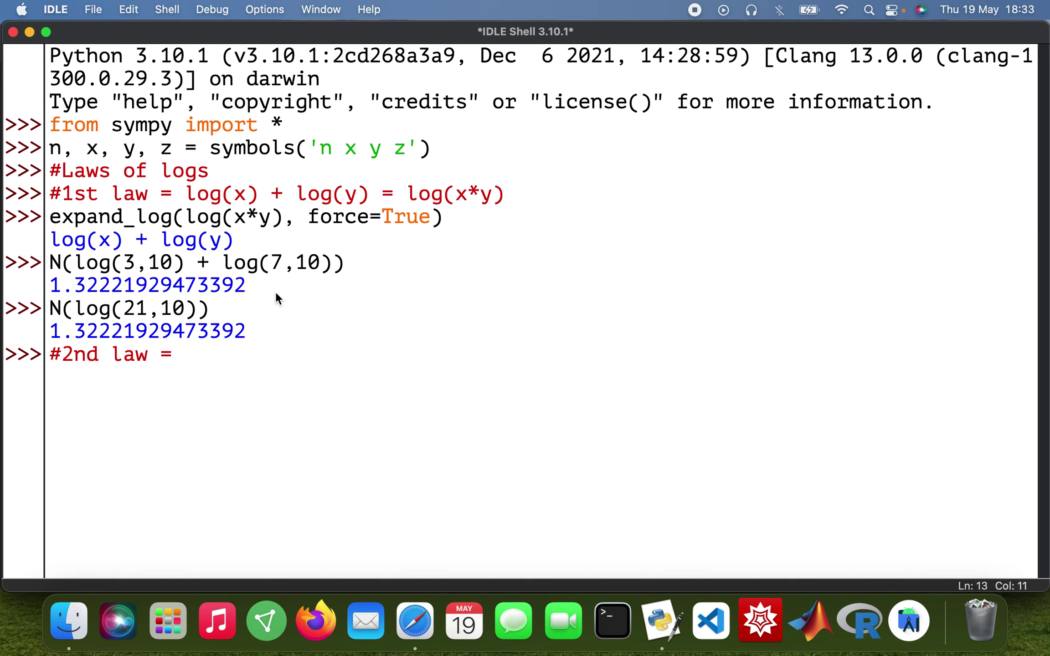
text(log()
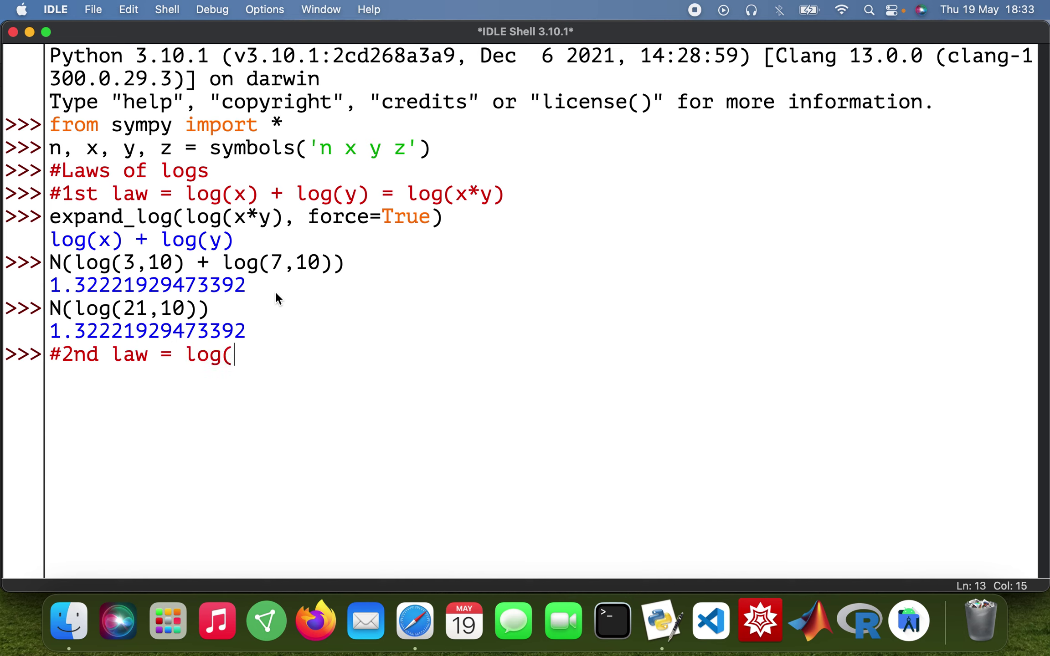
text(x) - )
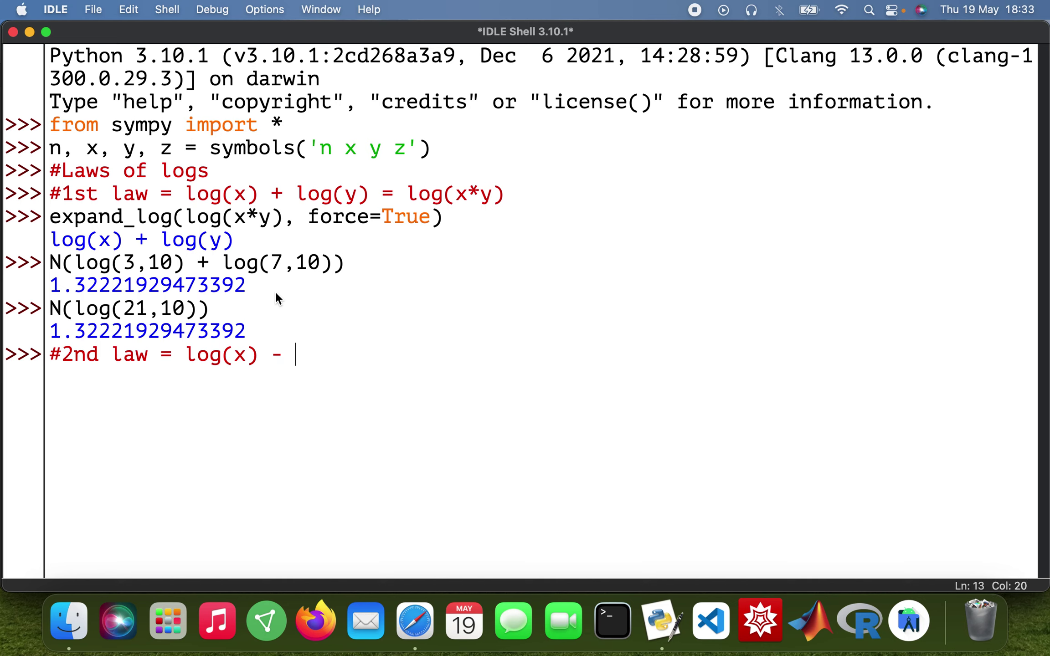
text(log()
text(y) = )
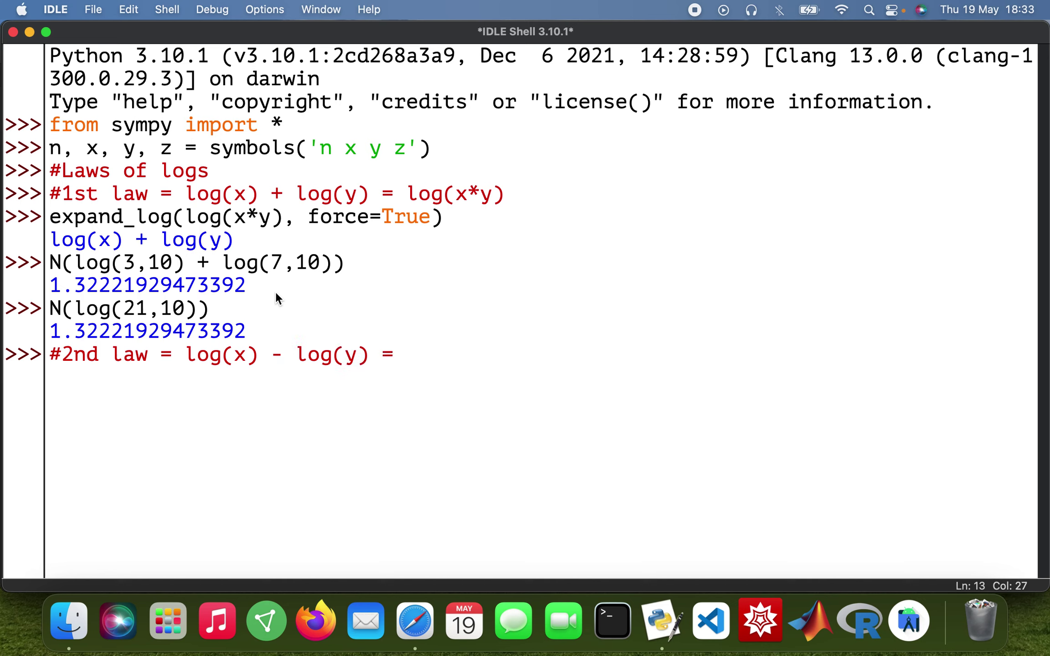
text(lo)
text(g(x)
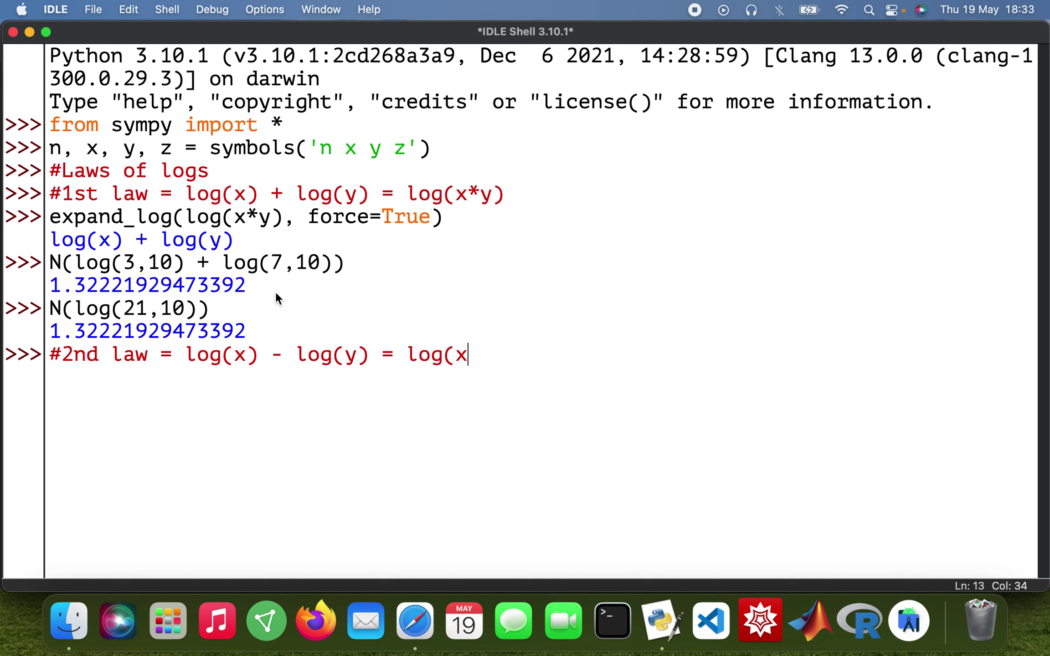
text(/y))
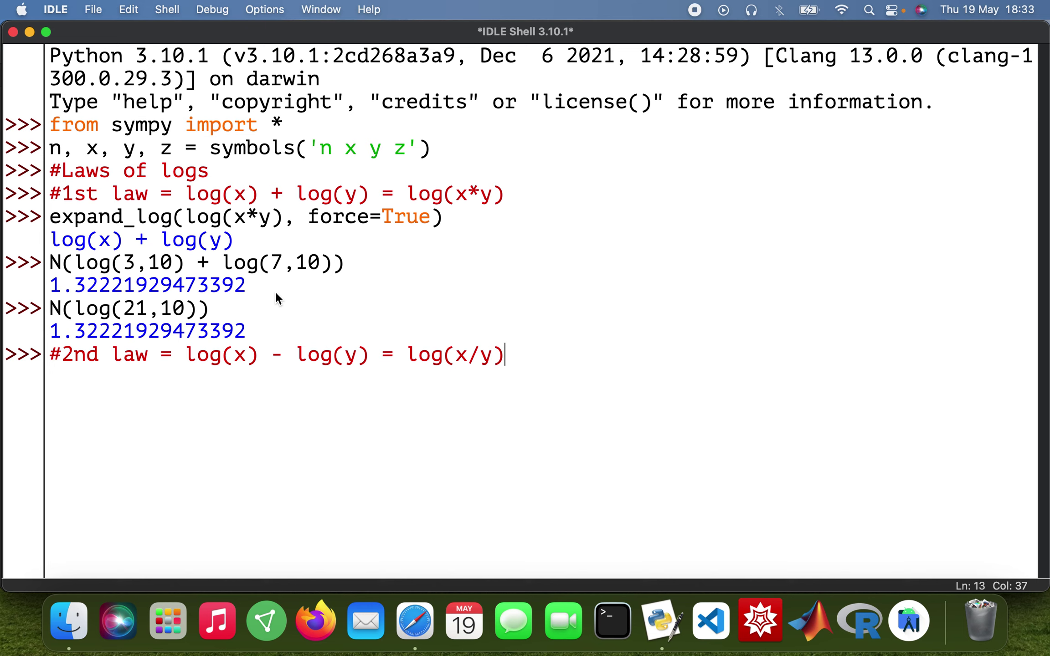
- Enter the comment '#2nd law = log(x) - log(y) = log(x/y)'
key(Return)
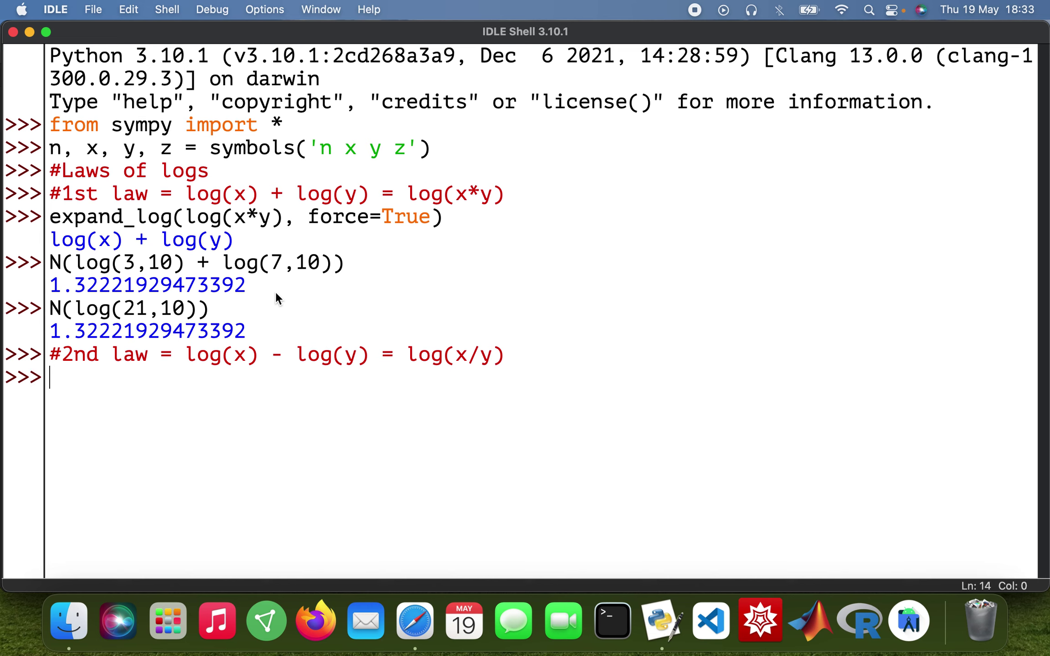
text(expan)
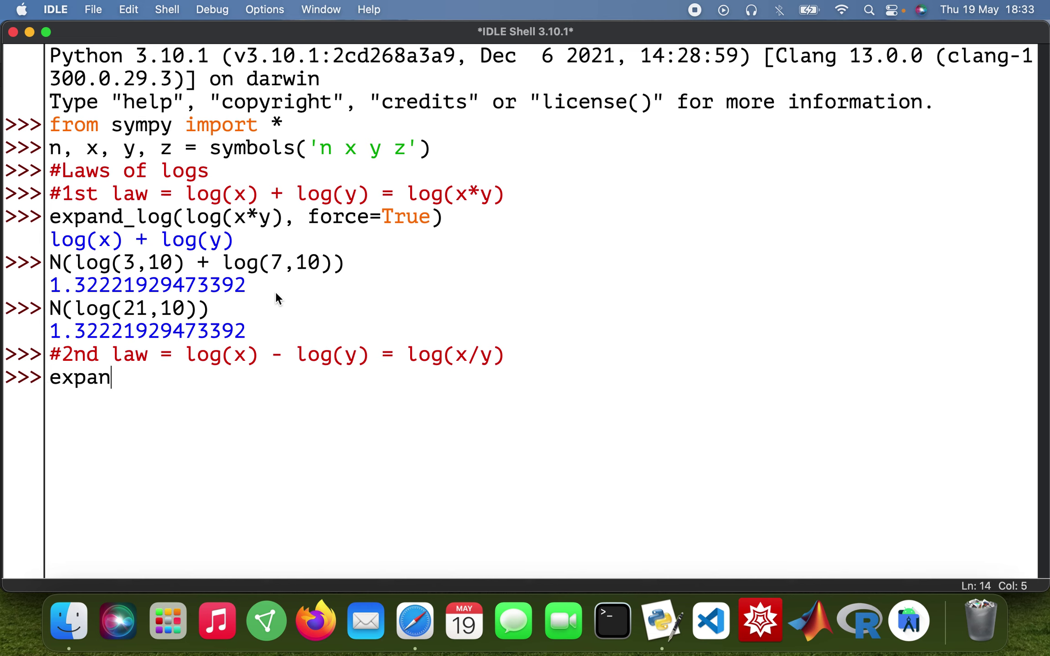
text(d_log)
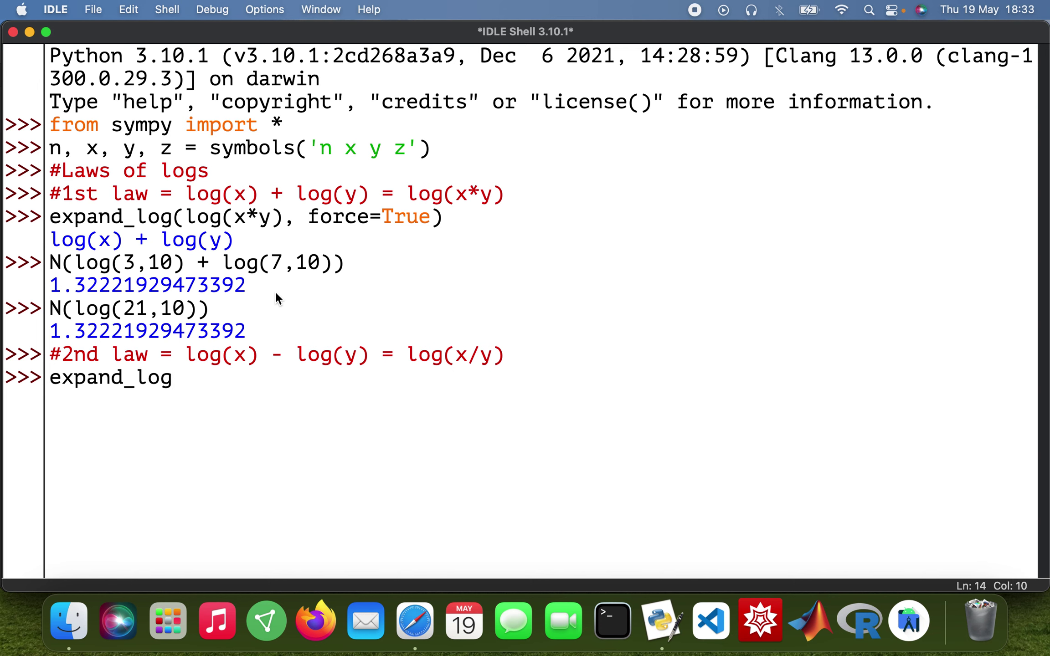
text(()
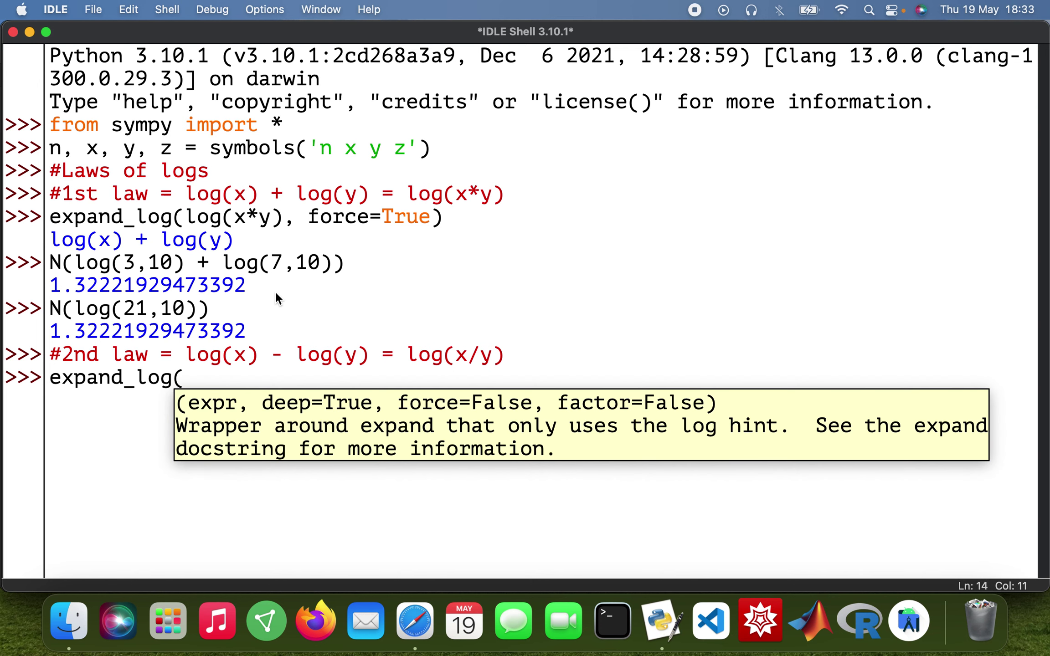
text(log)
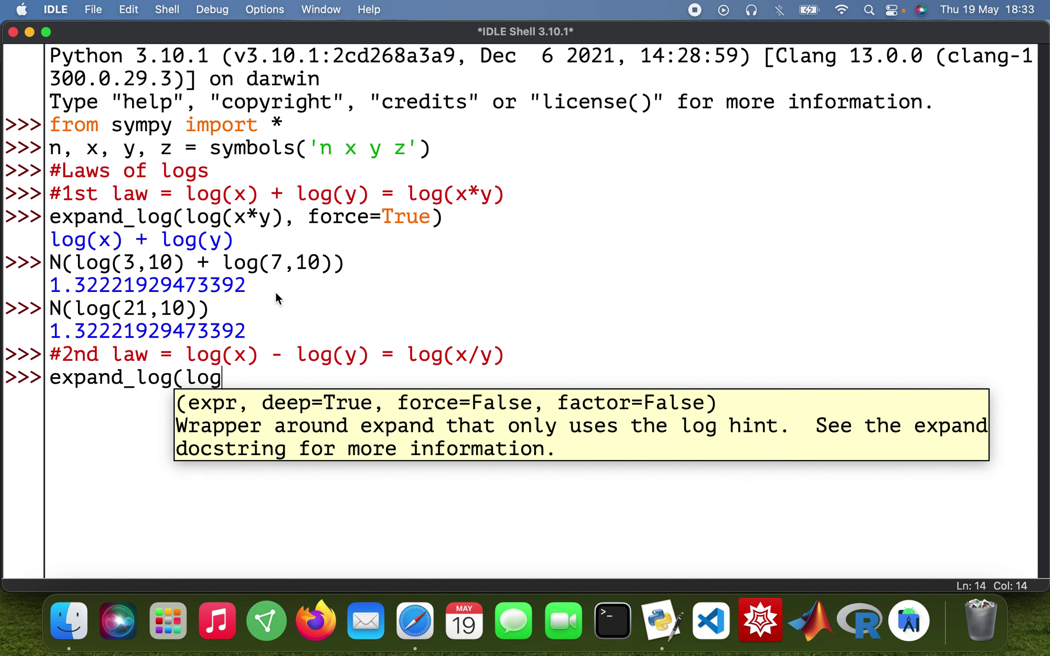
text((x/y)
text())
text(, fro)
- Run expand_log(log(x/y), force=True), fixing the 'force' typo, to get log(x) - log(y)
key(BackSpace)
key(BackSpace)
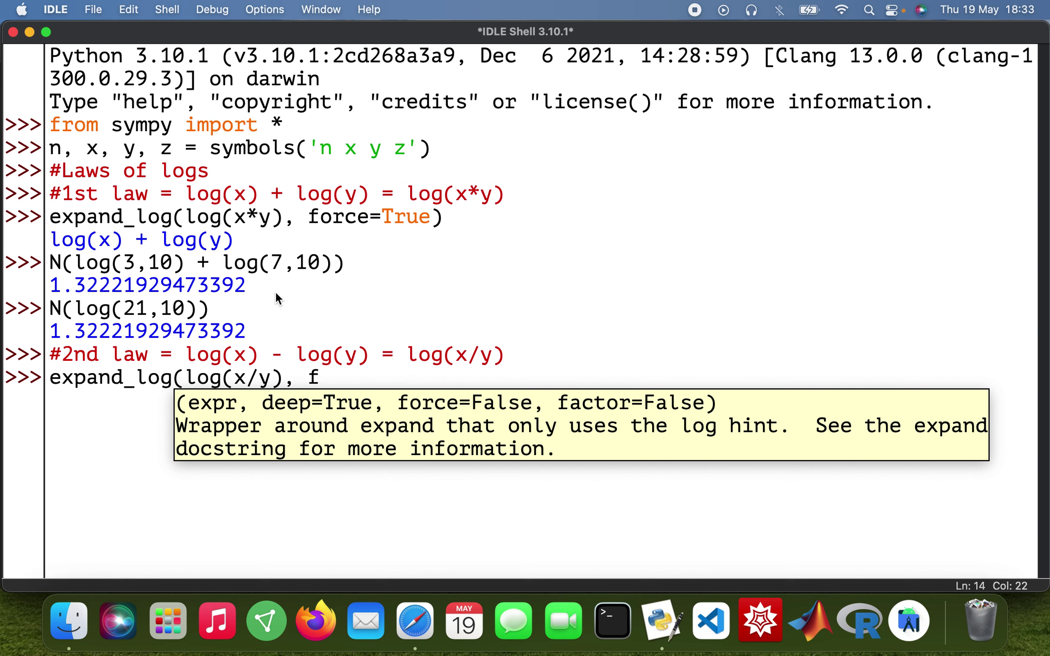
text(orce=)
text(True)
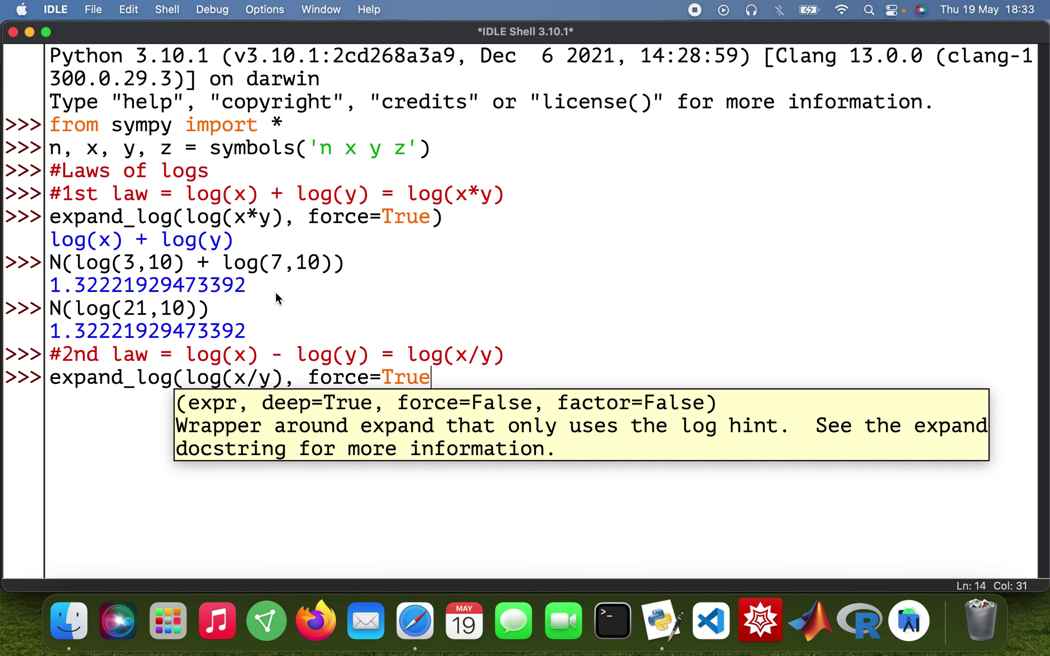
text())
key(Return)
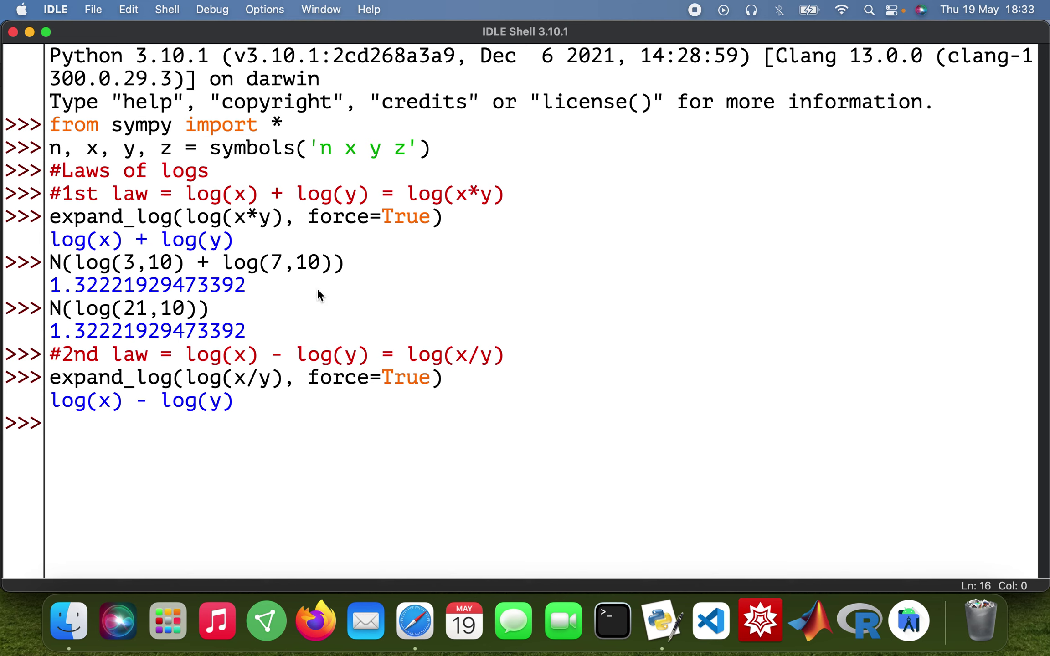
text(Nl)
text(o)
- Evaluate N(log(4,10)-log(2,10)) and N(log(2,10)), both giving 0.301029995663981
key(BackSpace)
key(BackSpace)
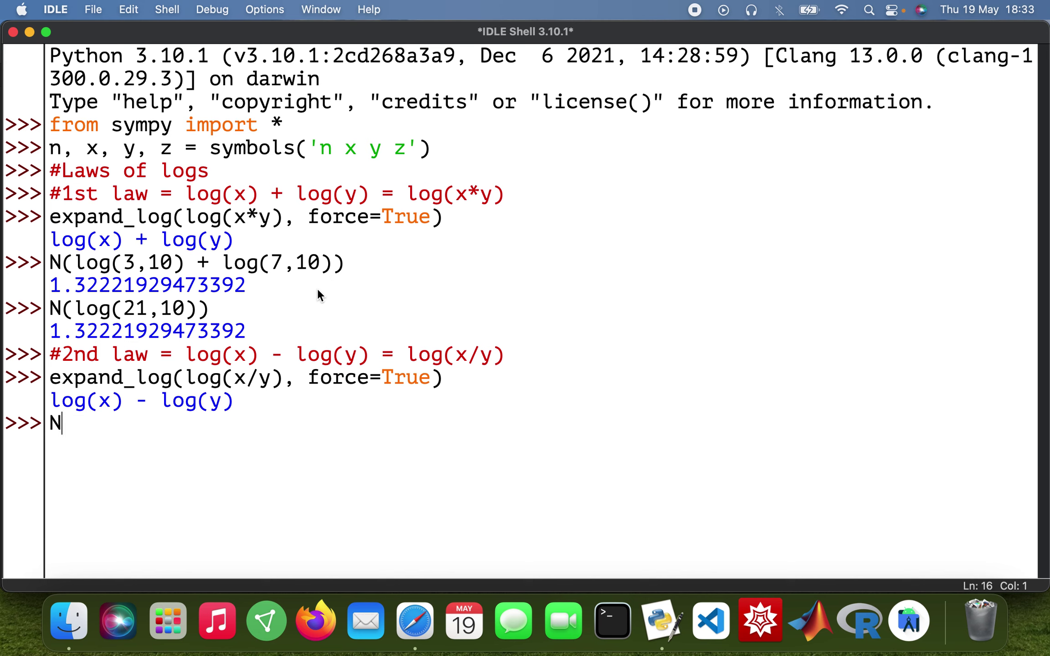
text(()
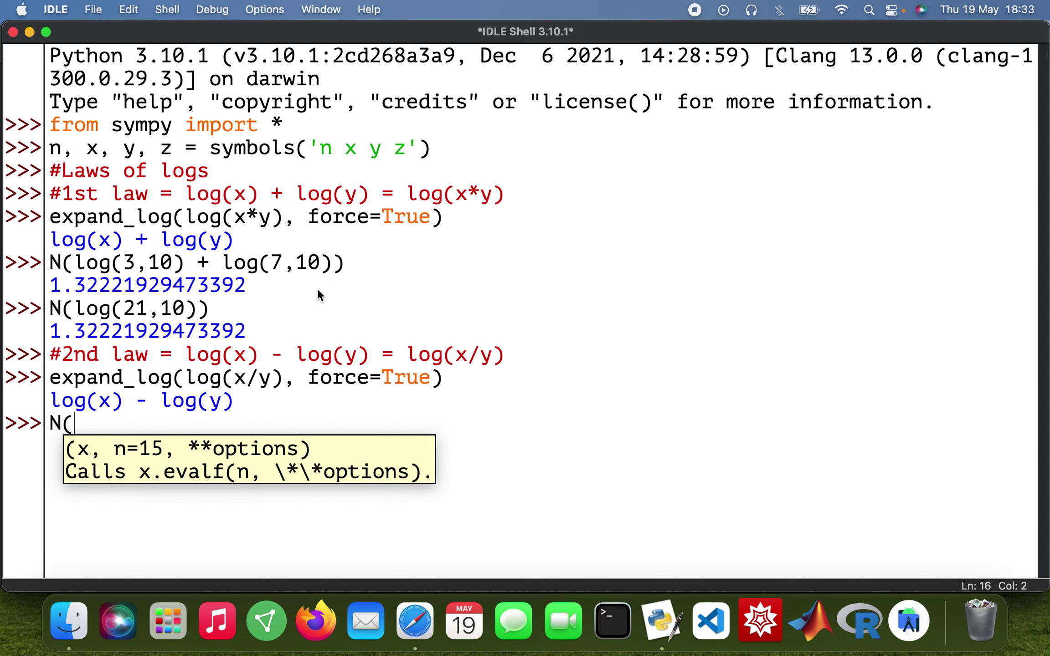
text(log)
text((4,1)
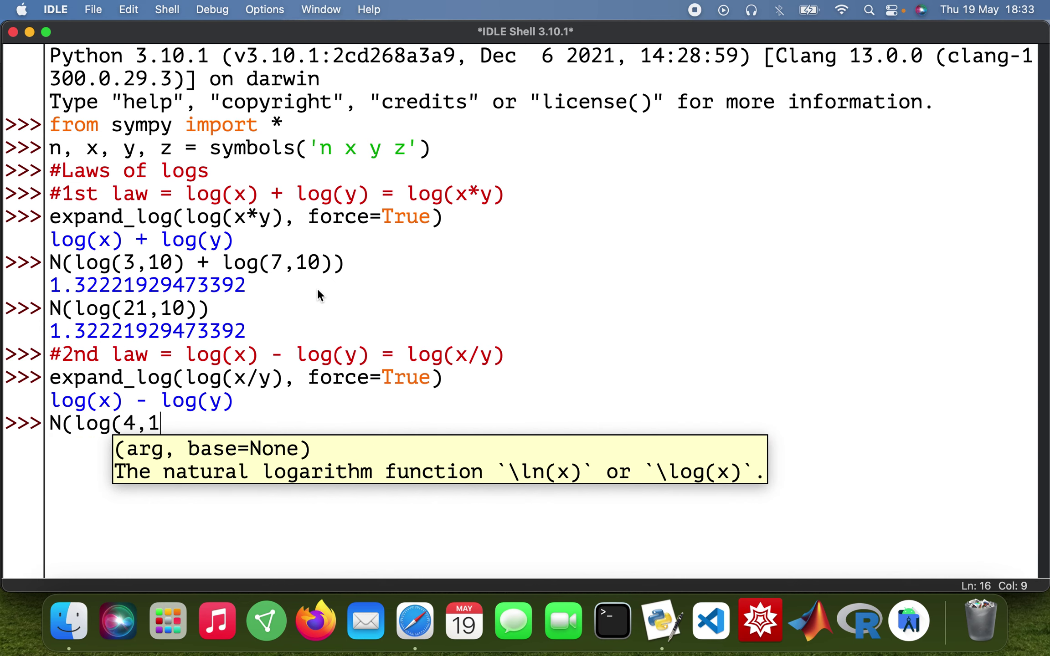
text(0))
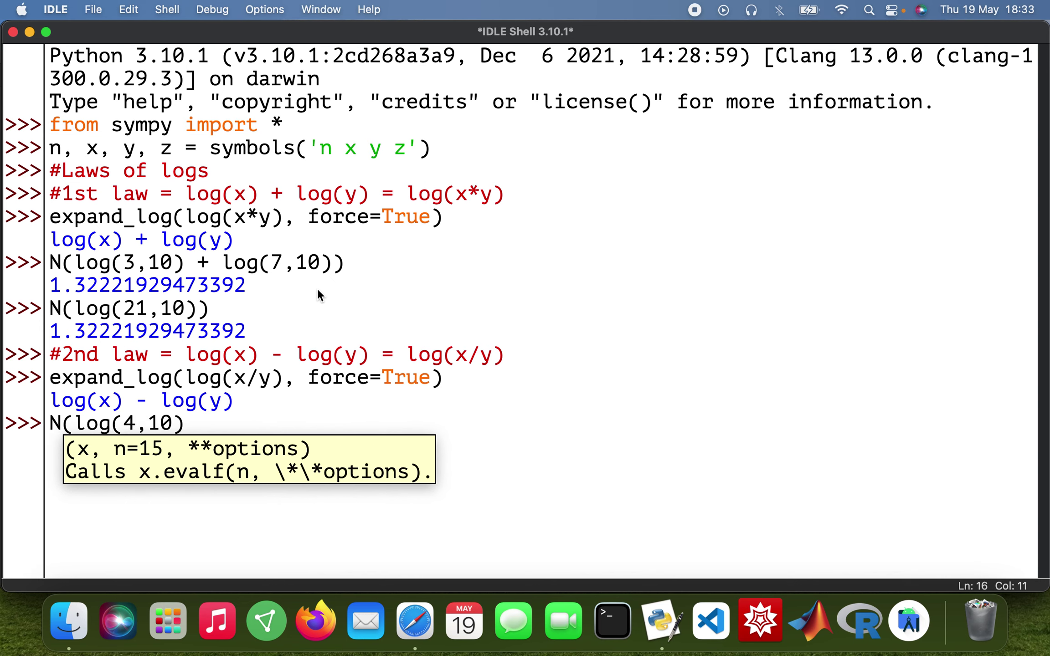
text(- lo)
text(g()
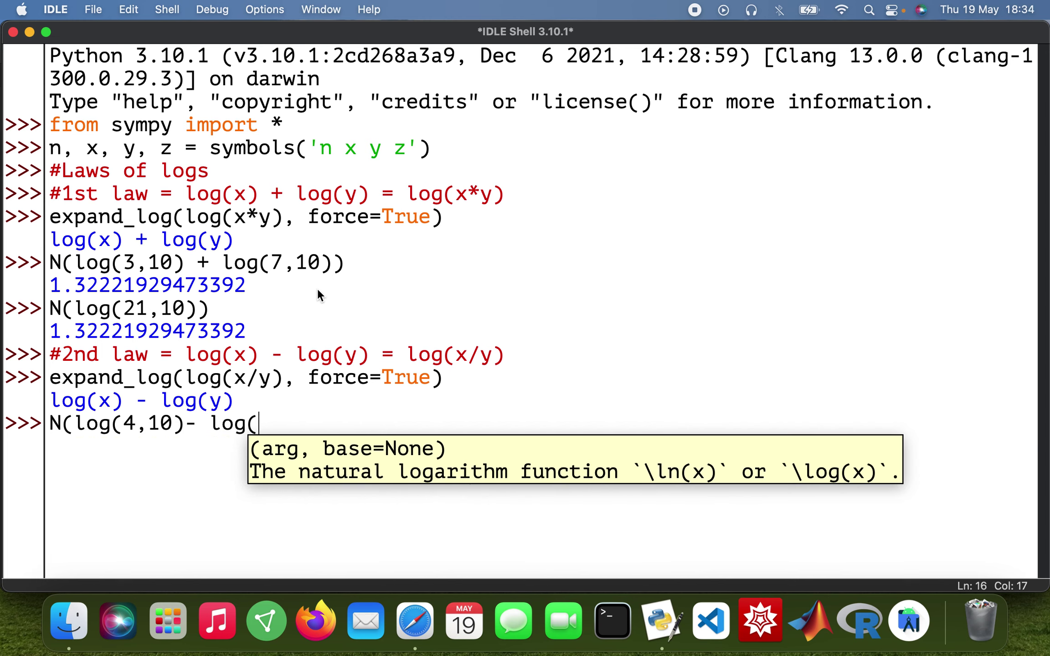
text(2,10)))
key(Return)
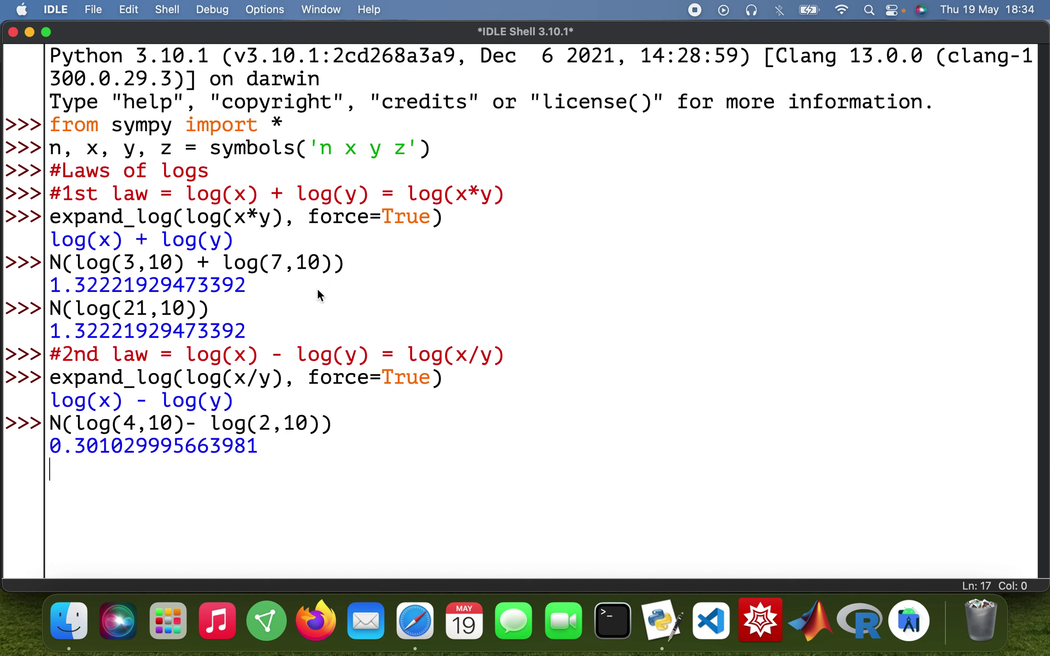
text(N)
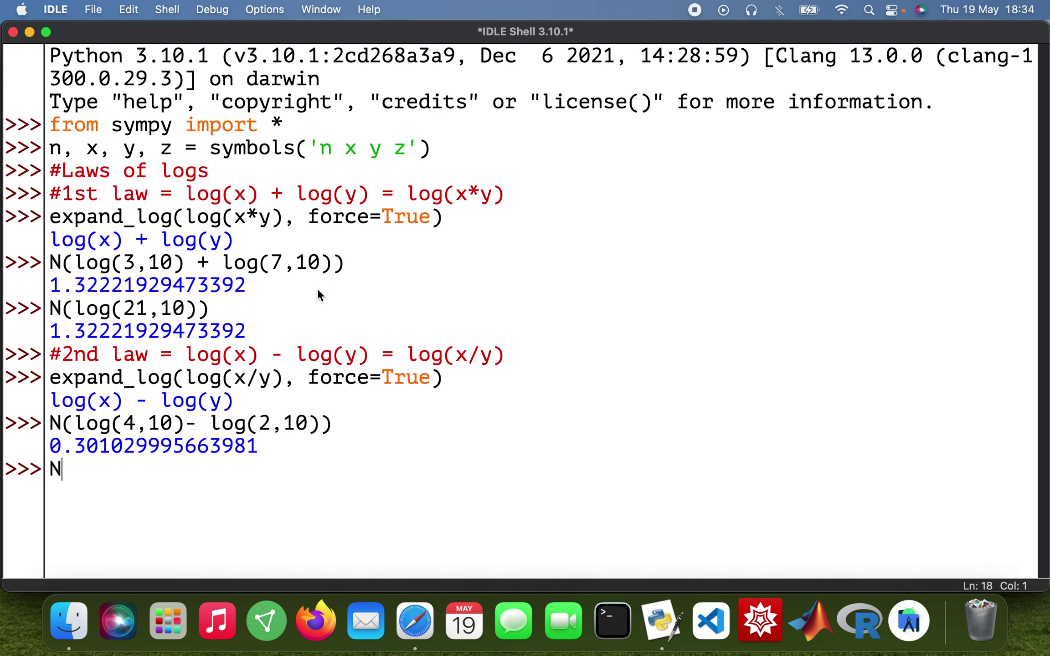
text(()
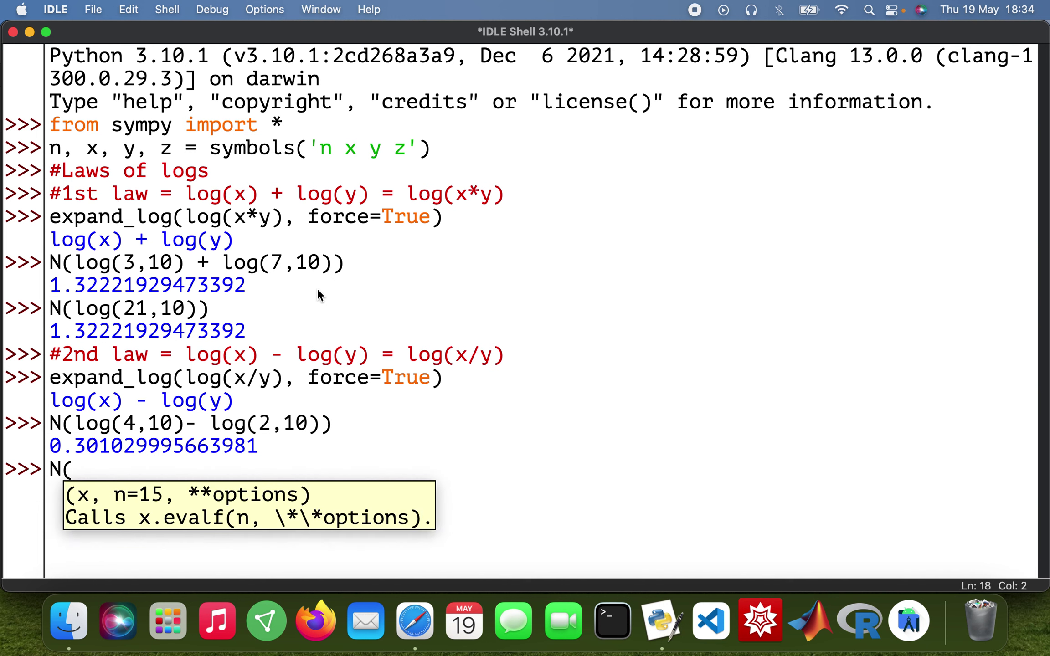
text(log)
text((2,10)
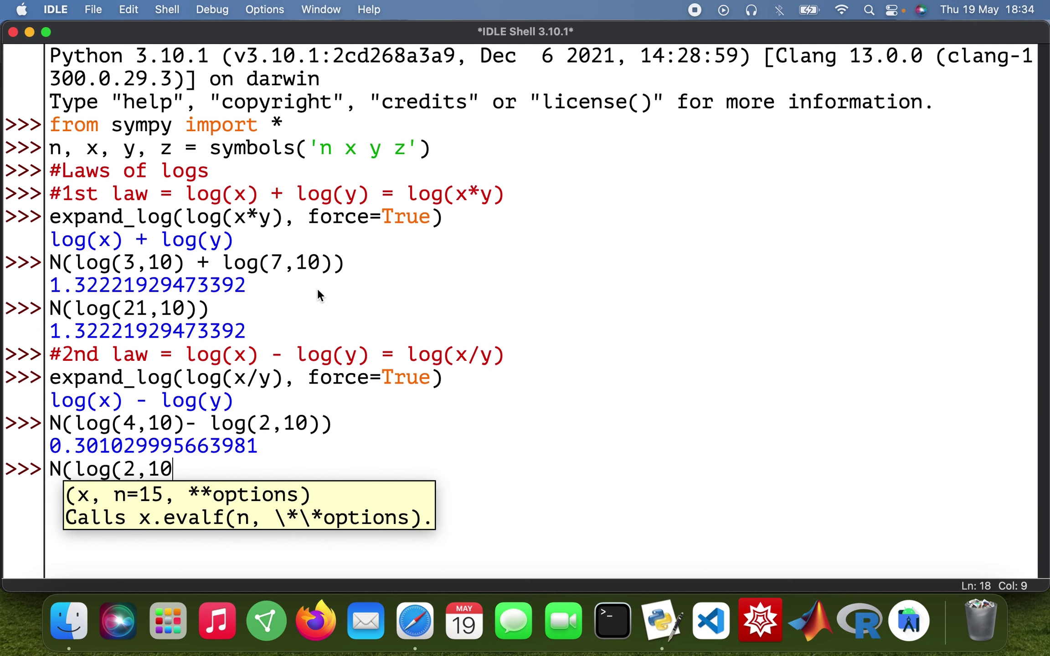
text()))
key(Return)
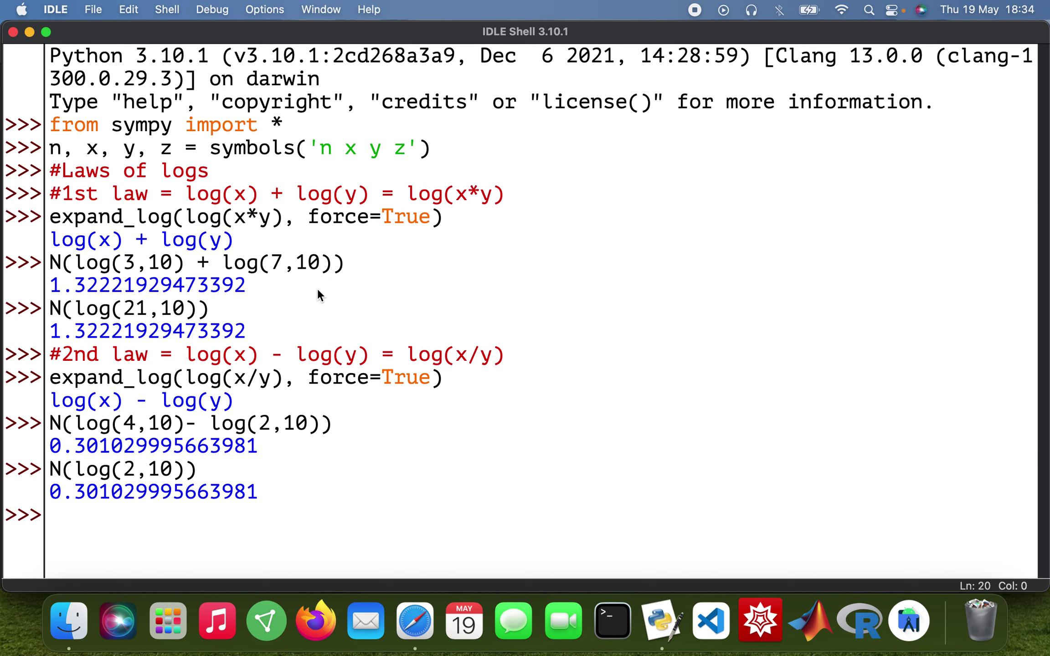
text(#3rd )
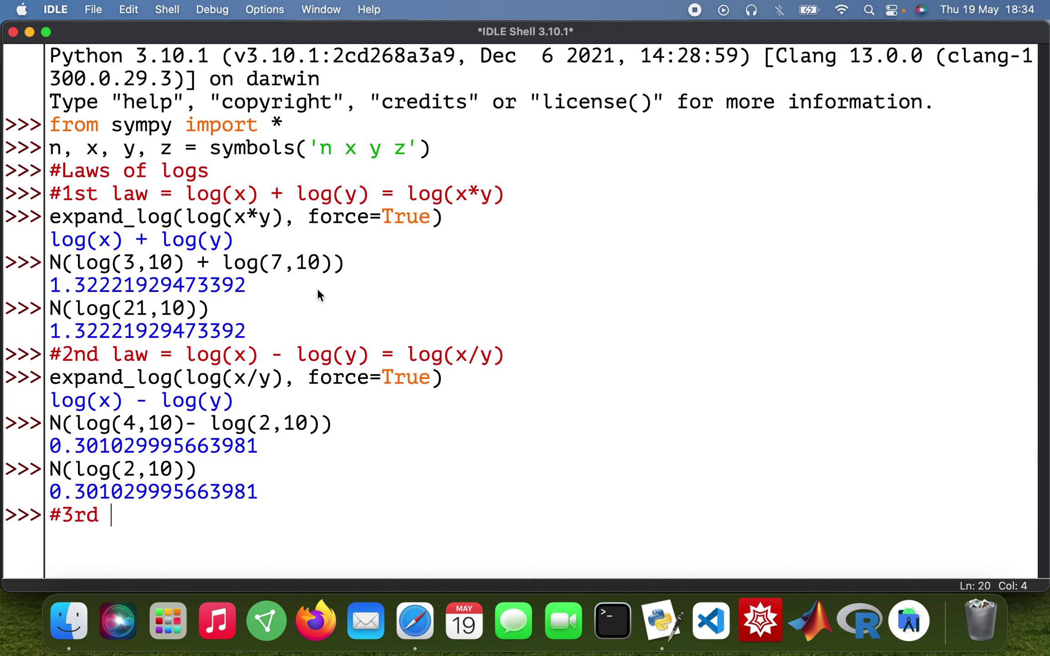
text(law = )
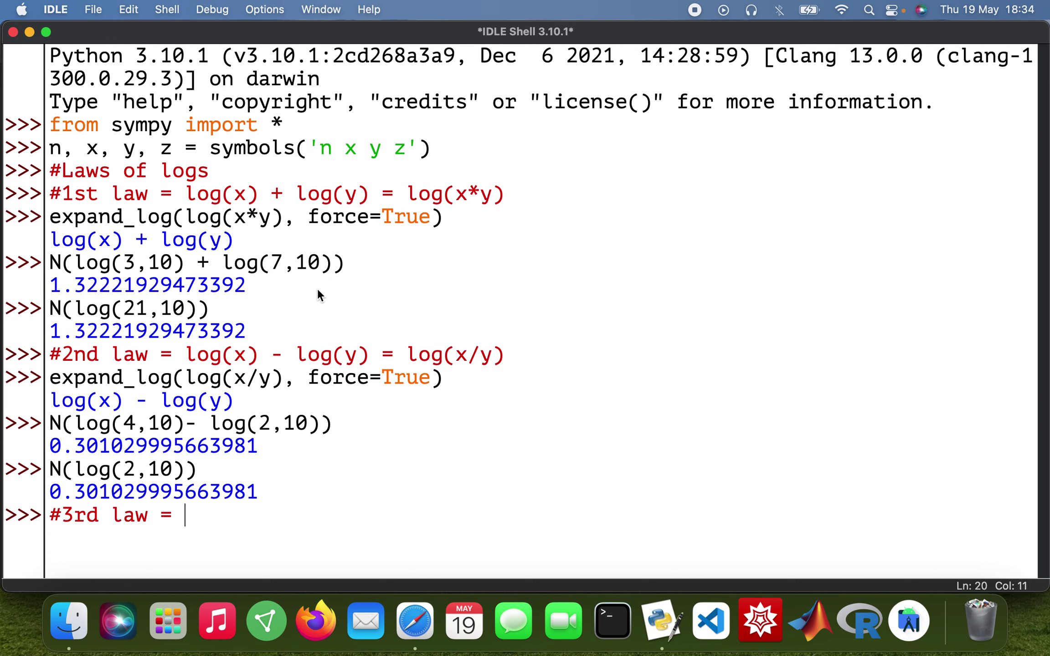
text(lo)
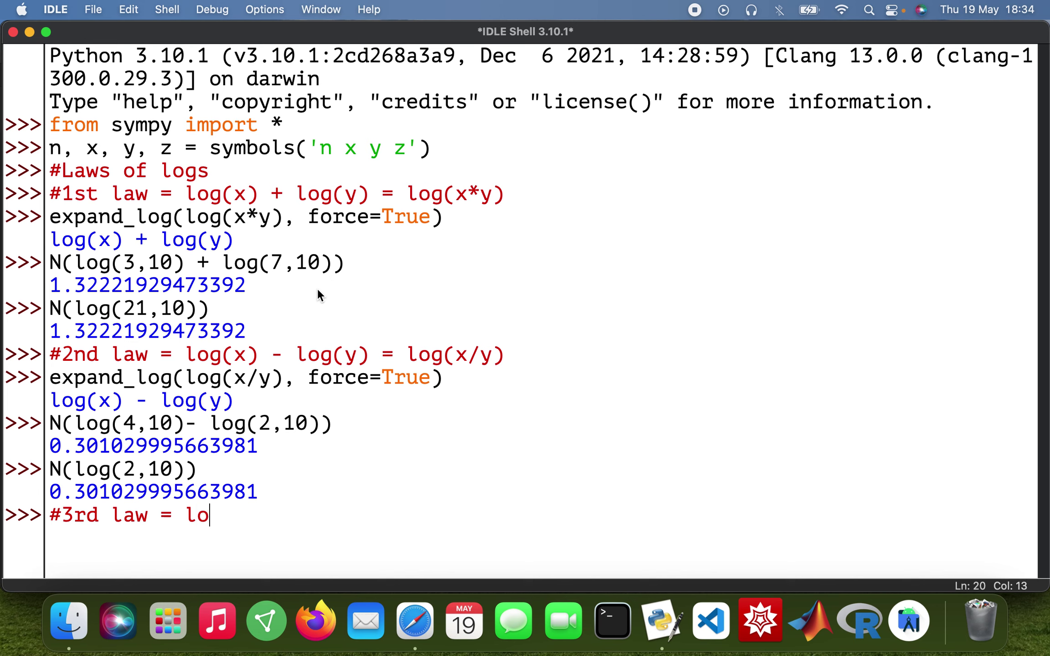
text(g)
text((x**)
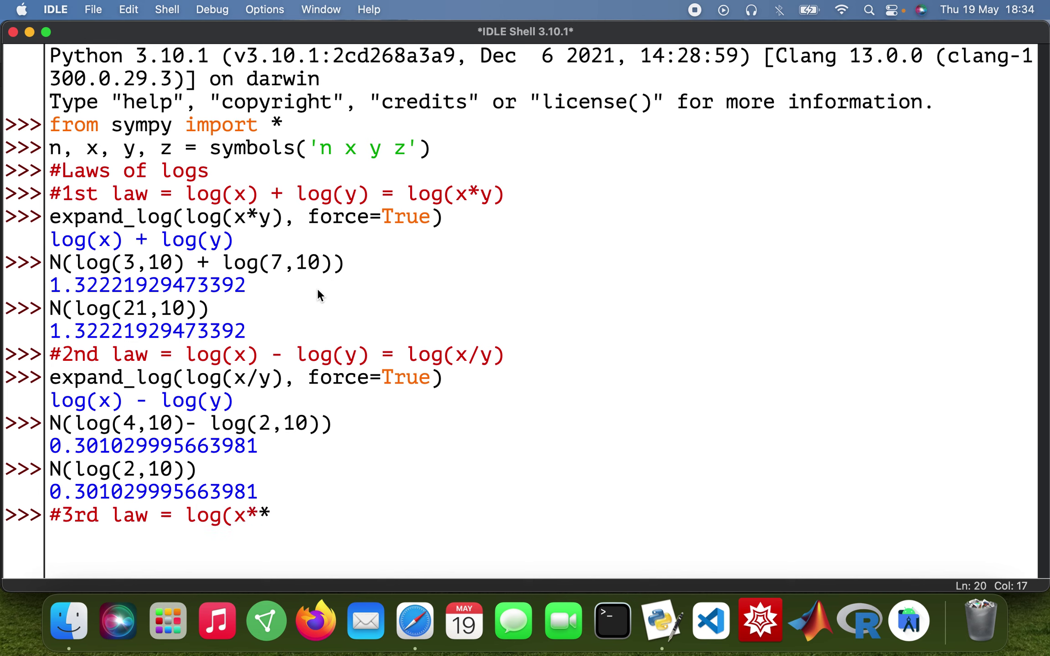
text(n))
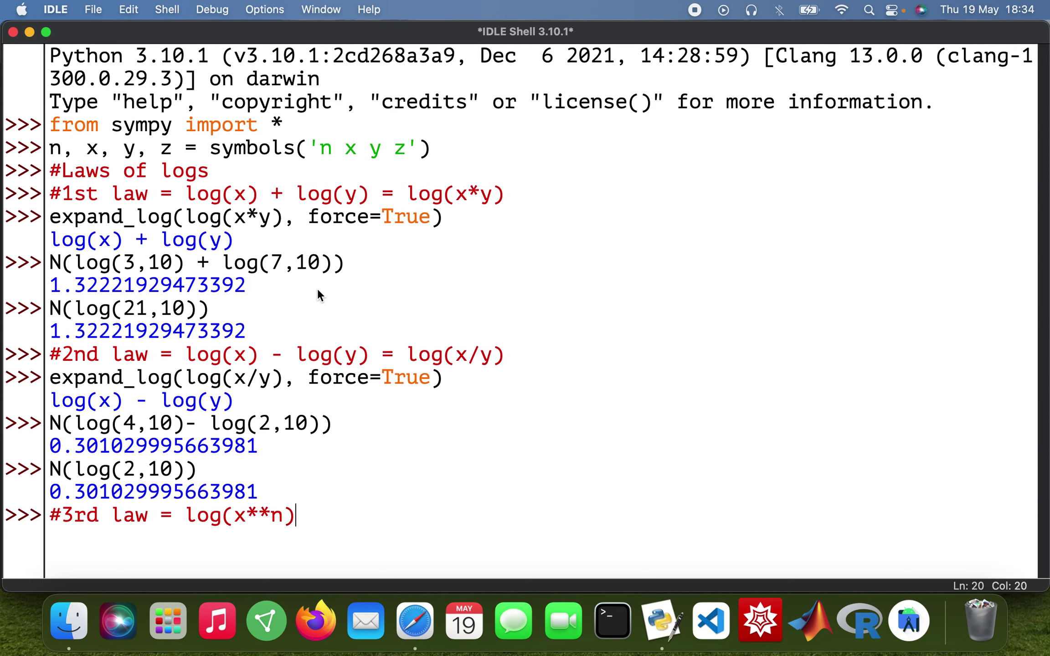
text( = )
text(n*)
text(log(x)
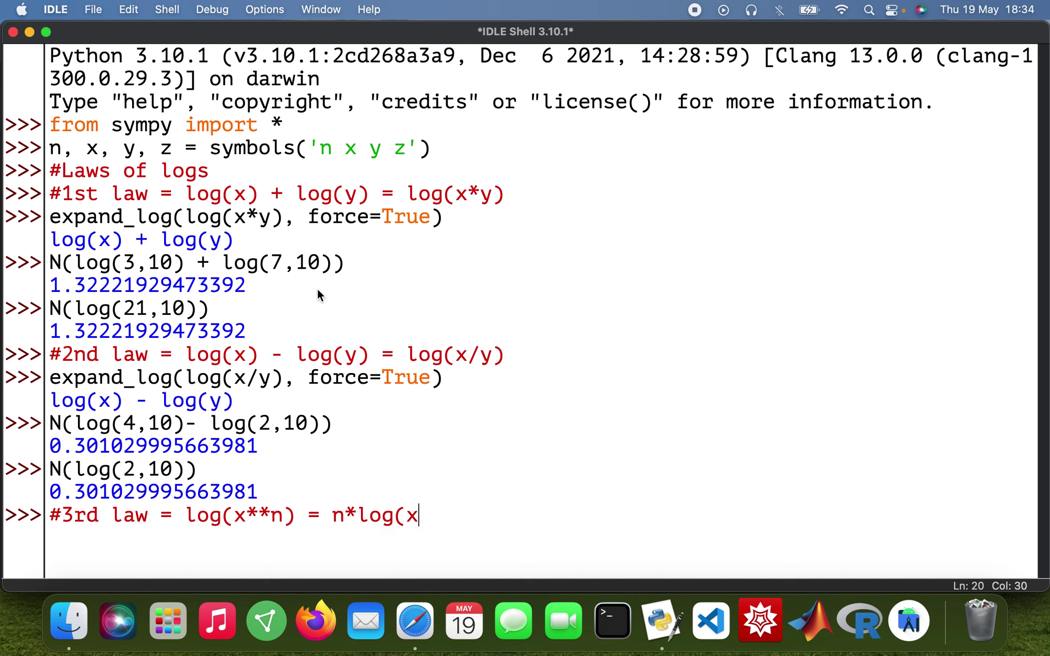
text() )
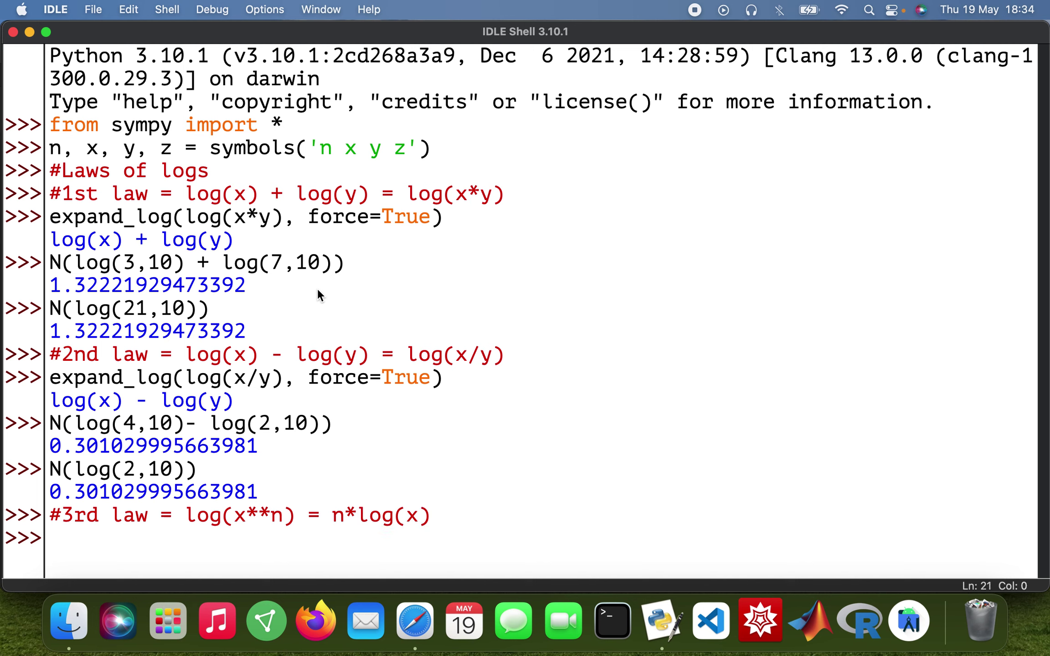
text(expa)
text(nd_log)
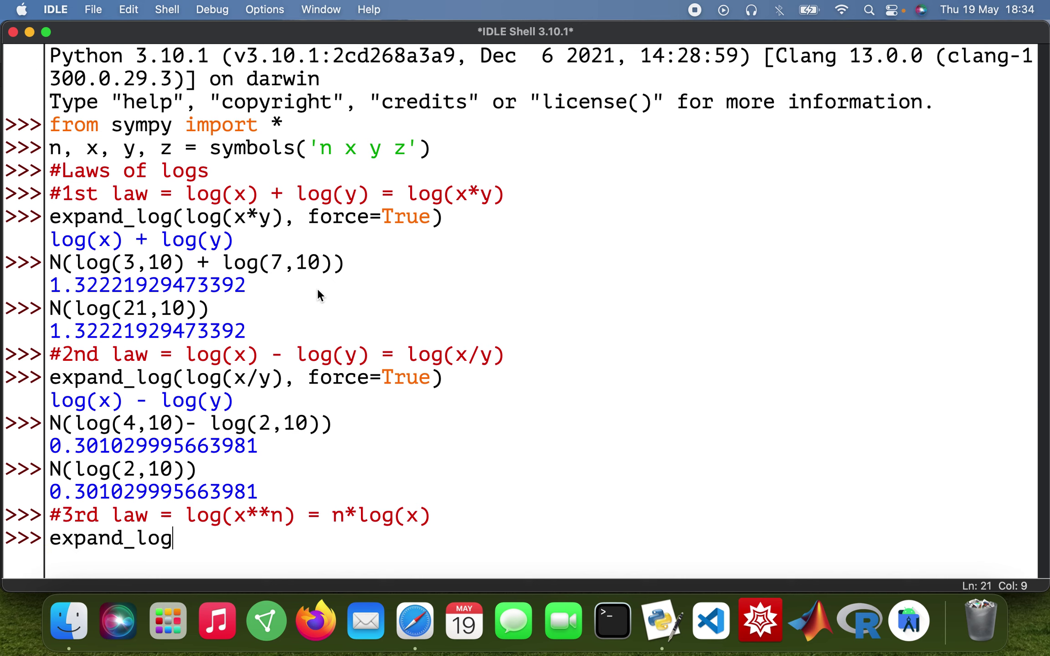
text(()
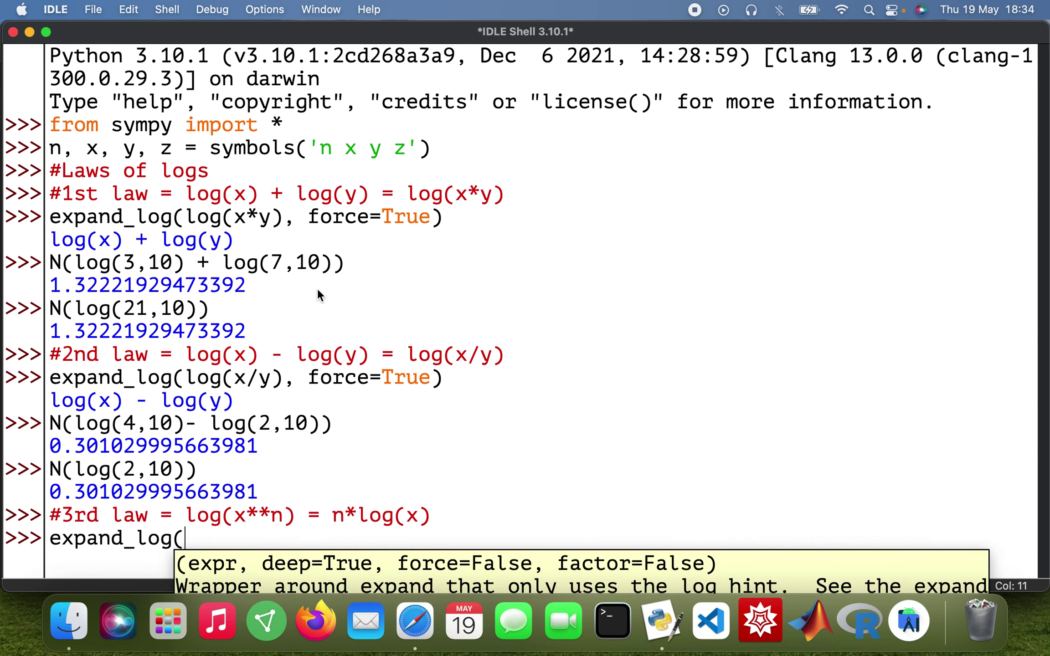
text(lon)
- Run expand_log(log(x**n), force=True), correcting typos, to get n*log(x)
key(BackSpace)
text(g)
text((x**n)
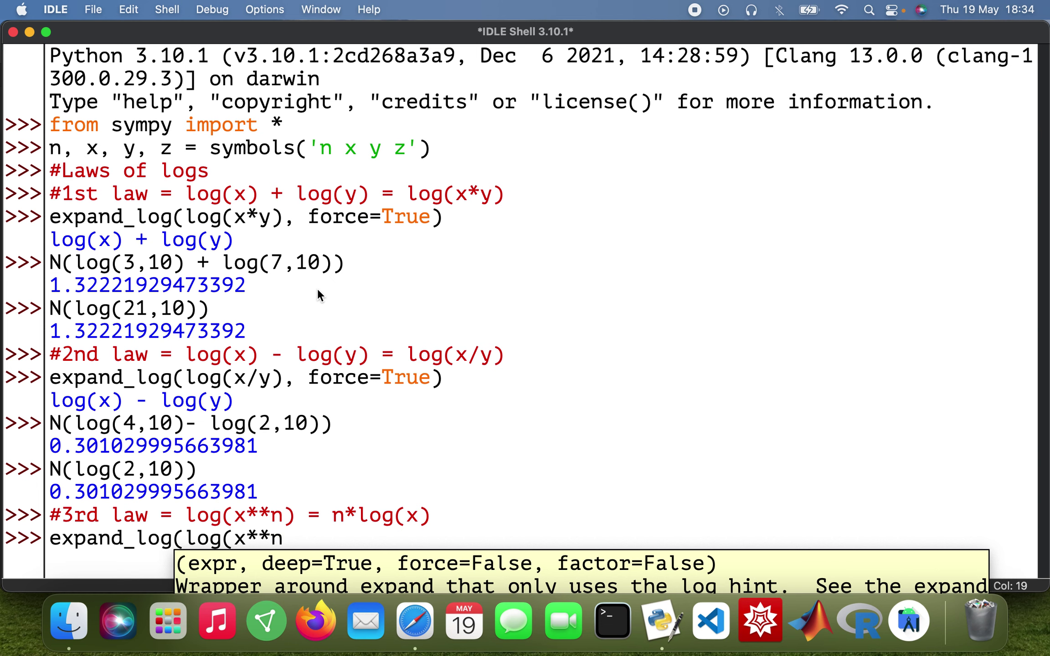
text())
text(, fro)
key(BackSpace)
key(BackSpace)
text(orce=)
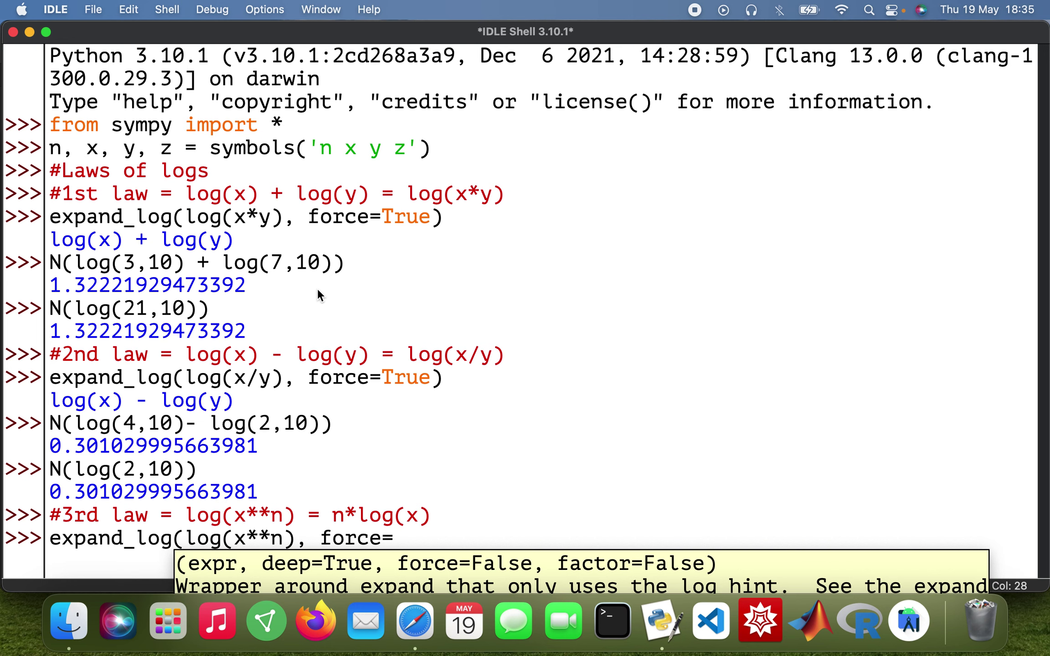
text(True)
text())
key(Return)
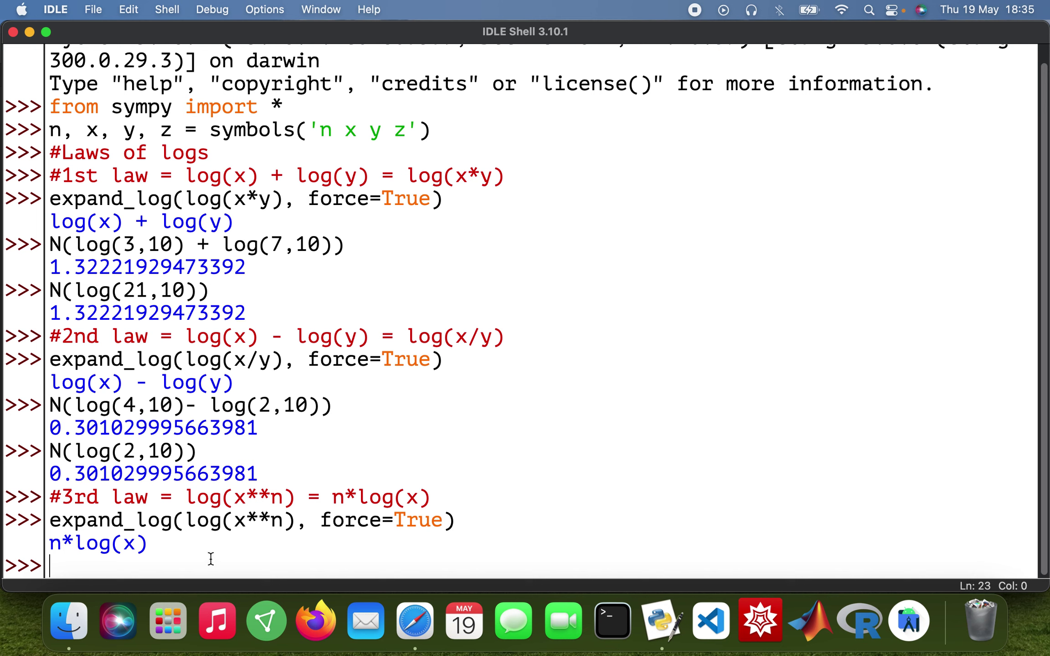
text(N)
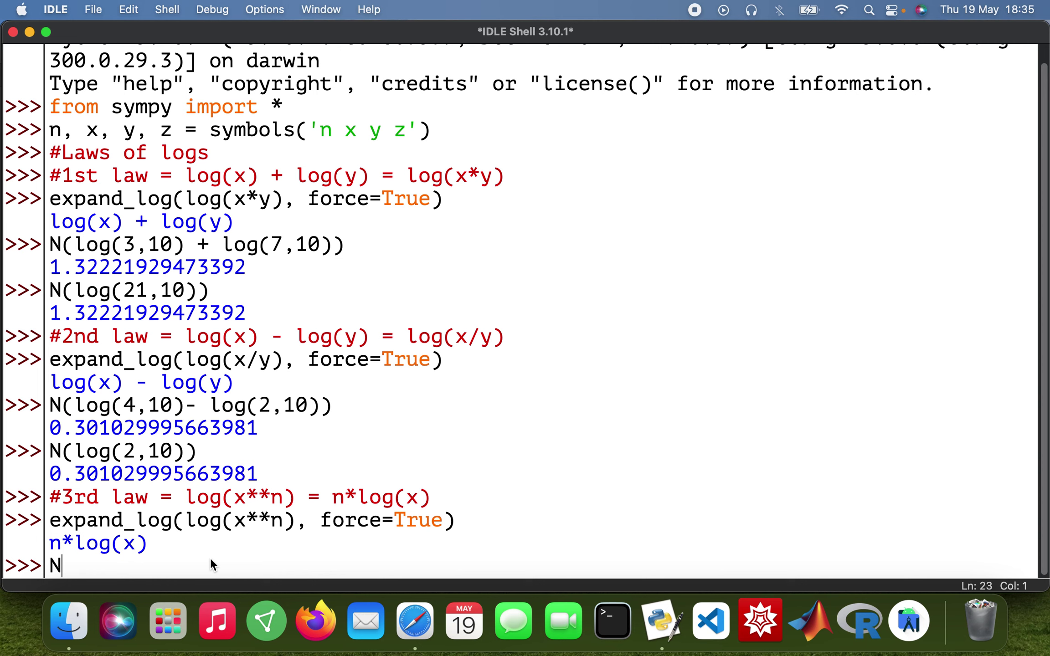
text((log)
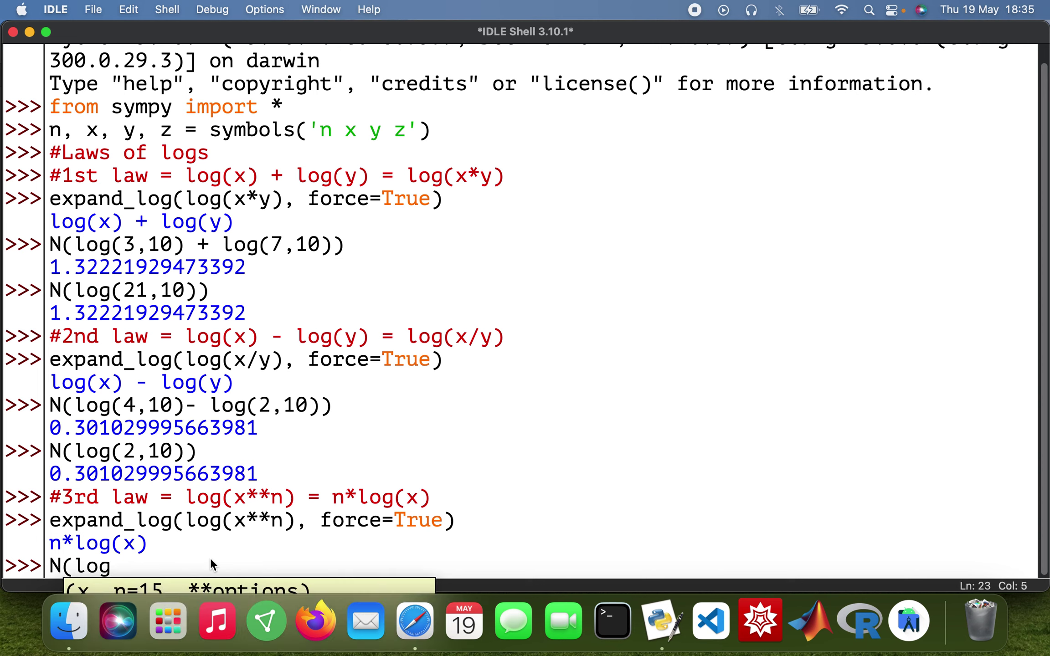
text(()
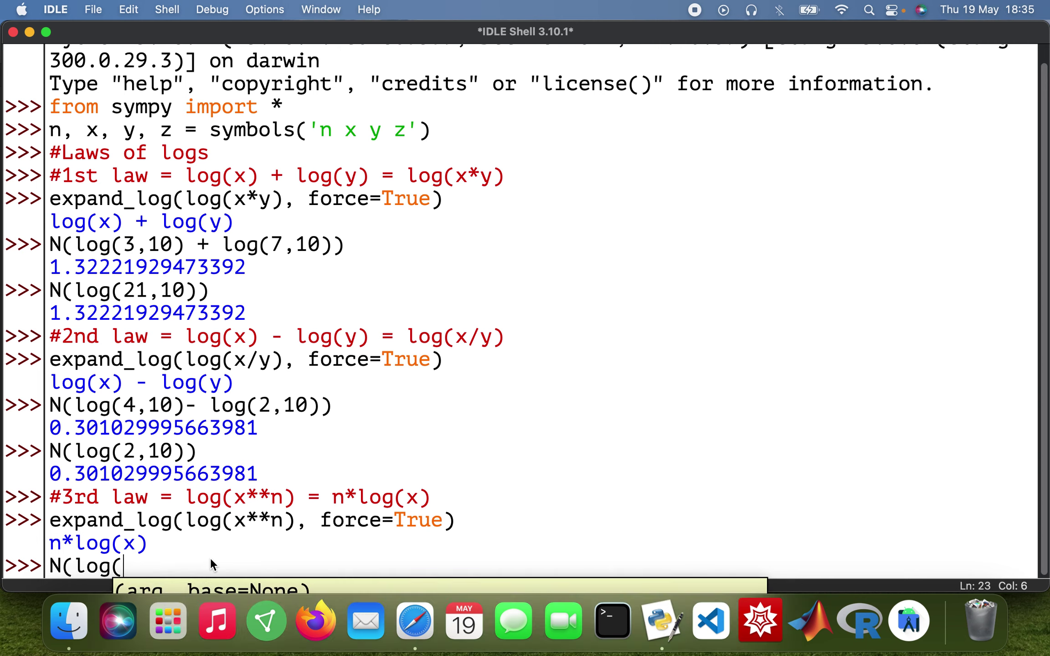
text(5)
text(**4)
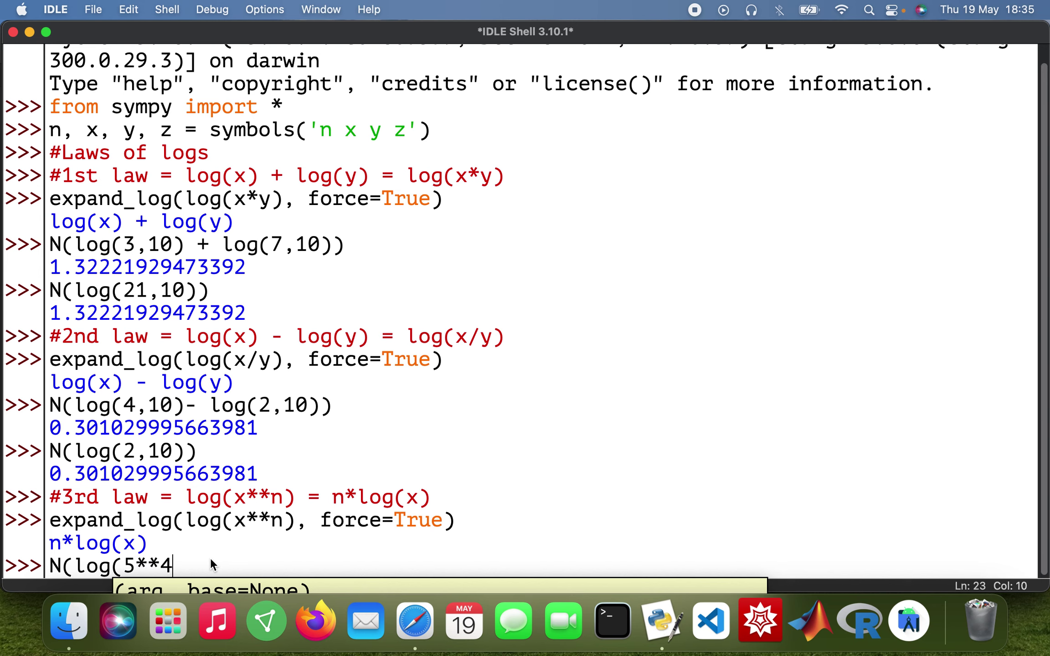
text(,1)
text(0))
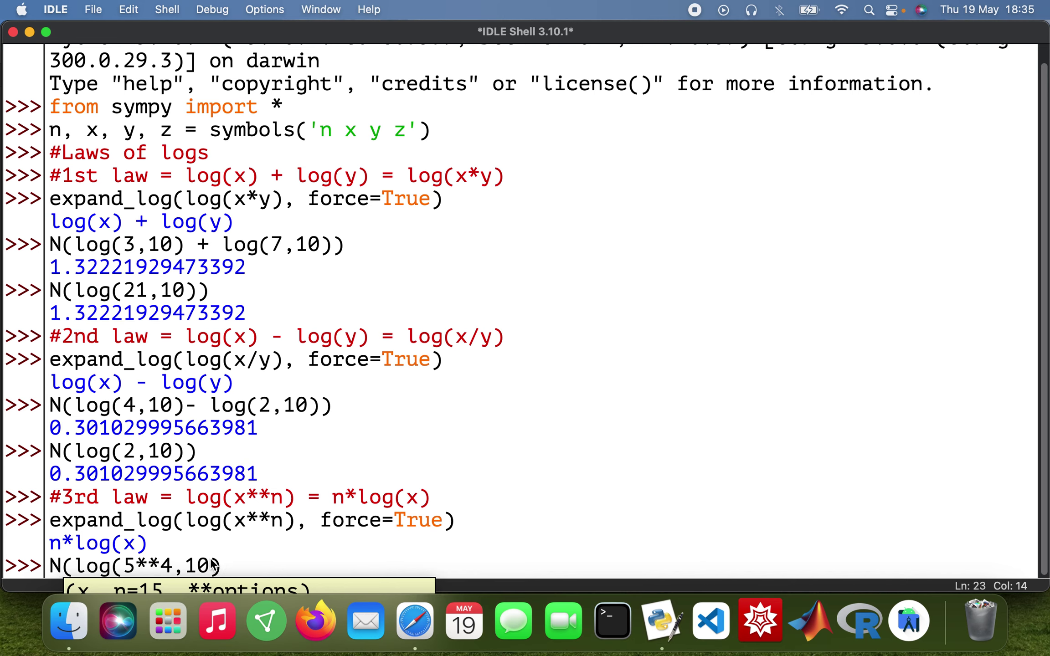
text())
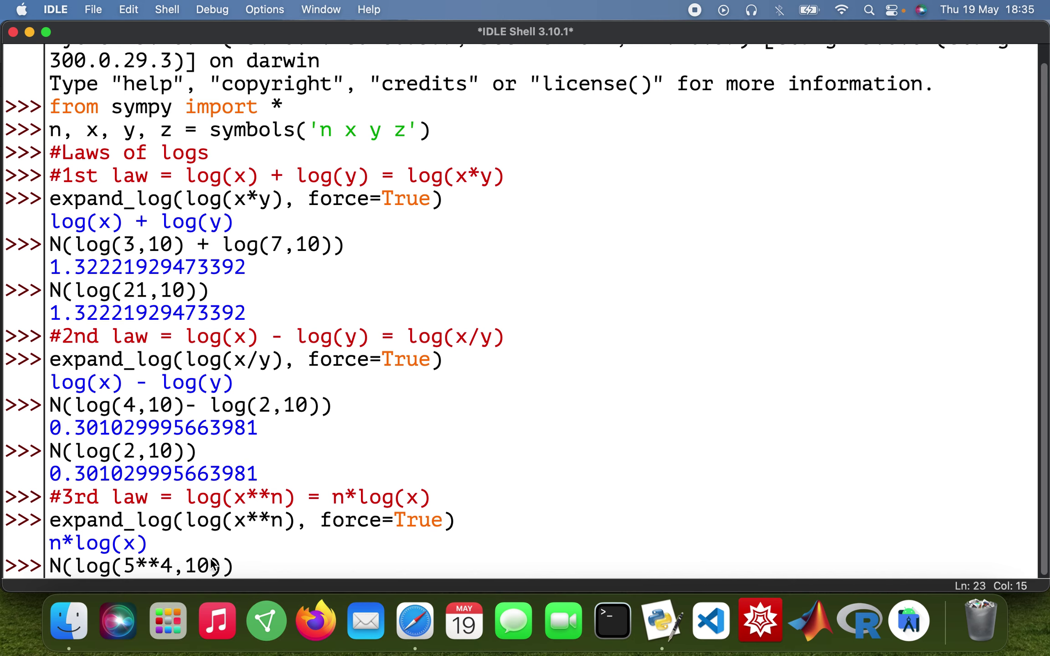
- Evaluate N(log(5**4,10)) and 4*N(log(5,10)), both giving 2.79588001734407
key(Return)
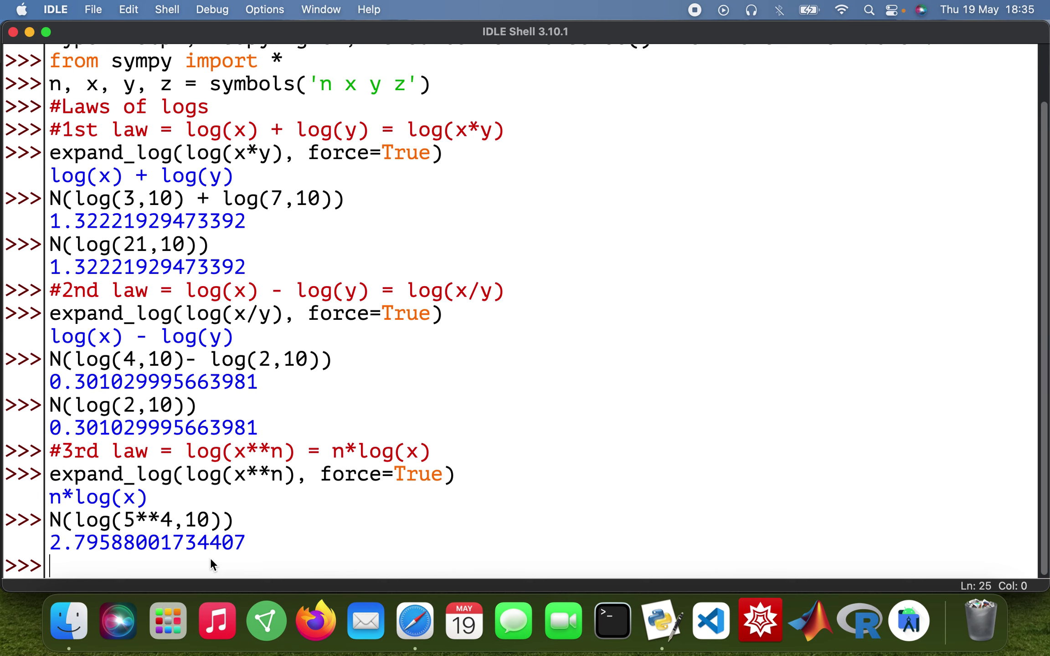
text(4*)
text(N()
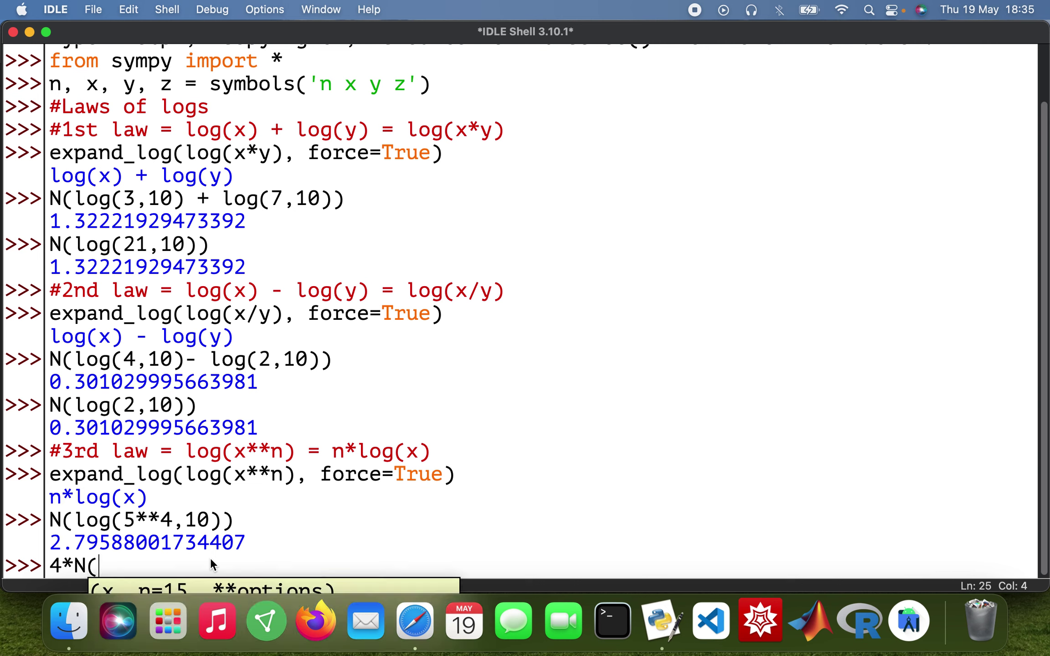
text(log)
text(()
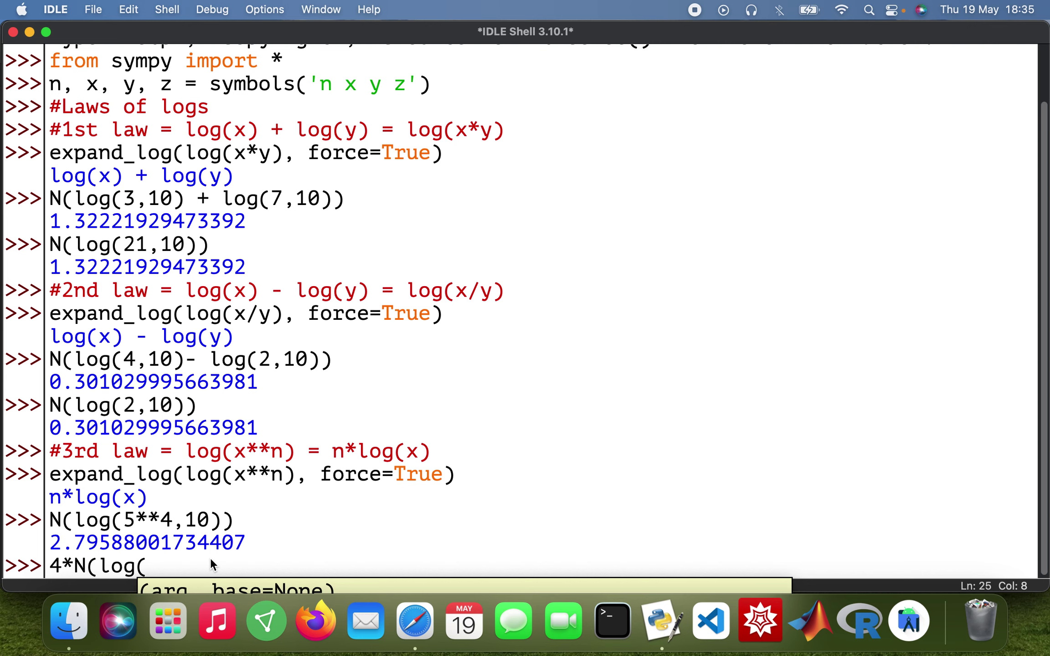
text(5,10)
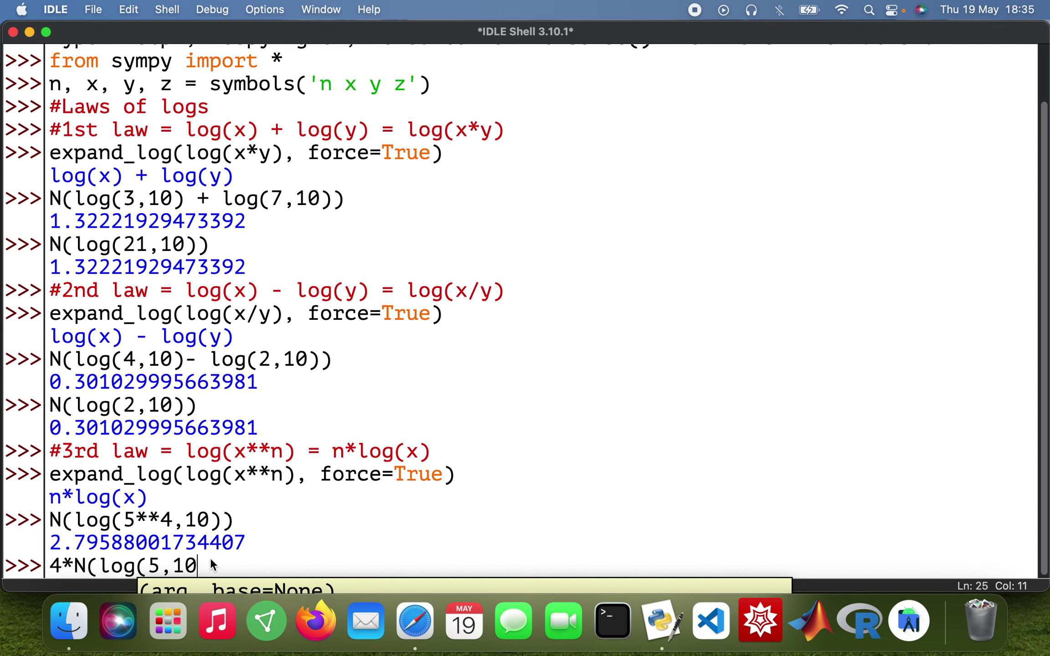
text()))
key(Return)
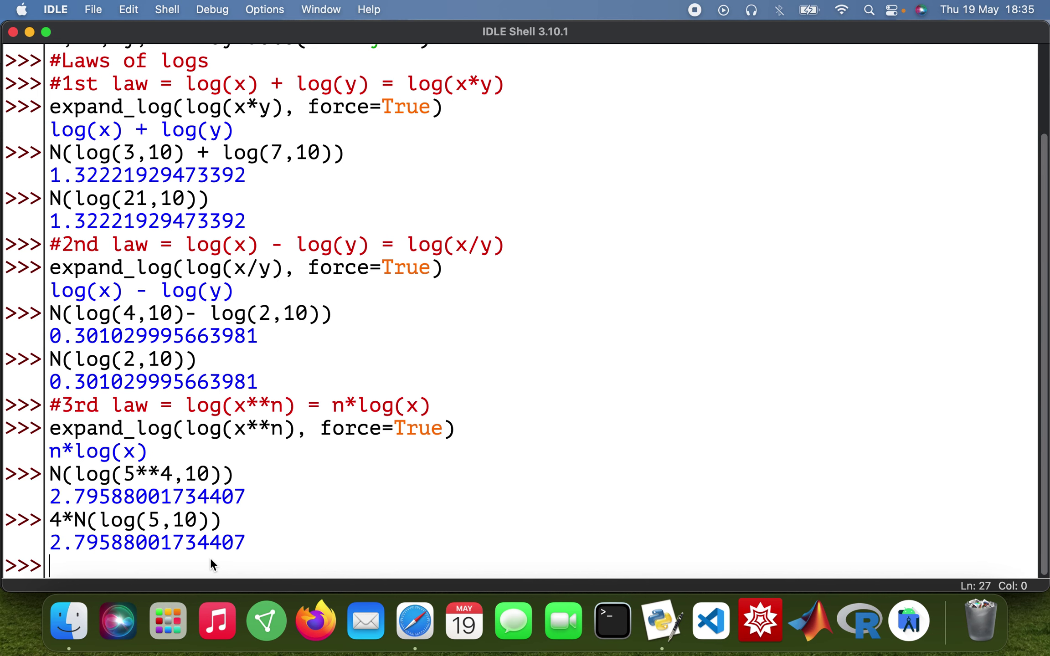
scroll(246, 442, up, 3)
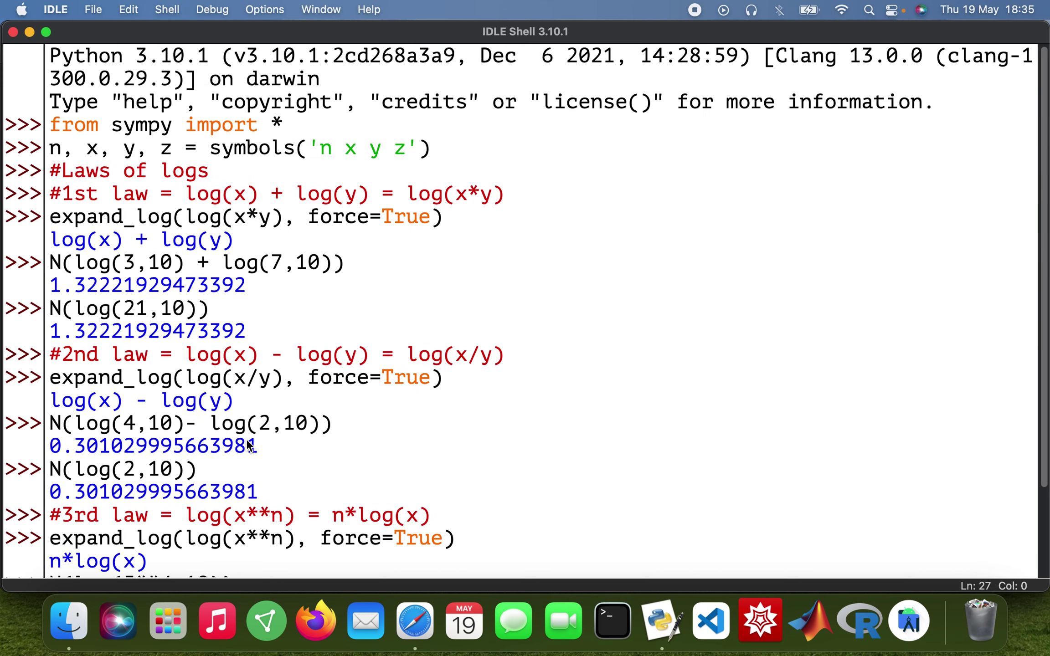
scroll(247, 442, down, 3)
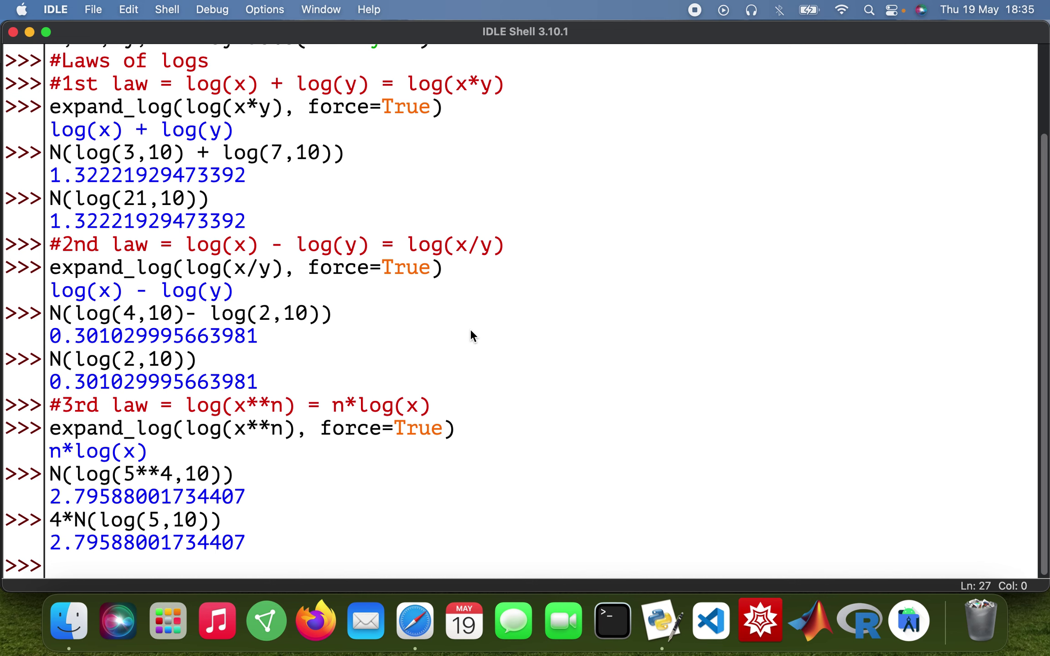
scroll(516, 240, up, 3)
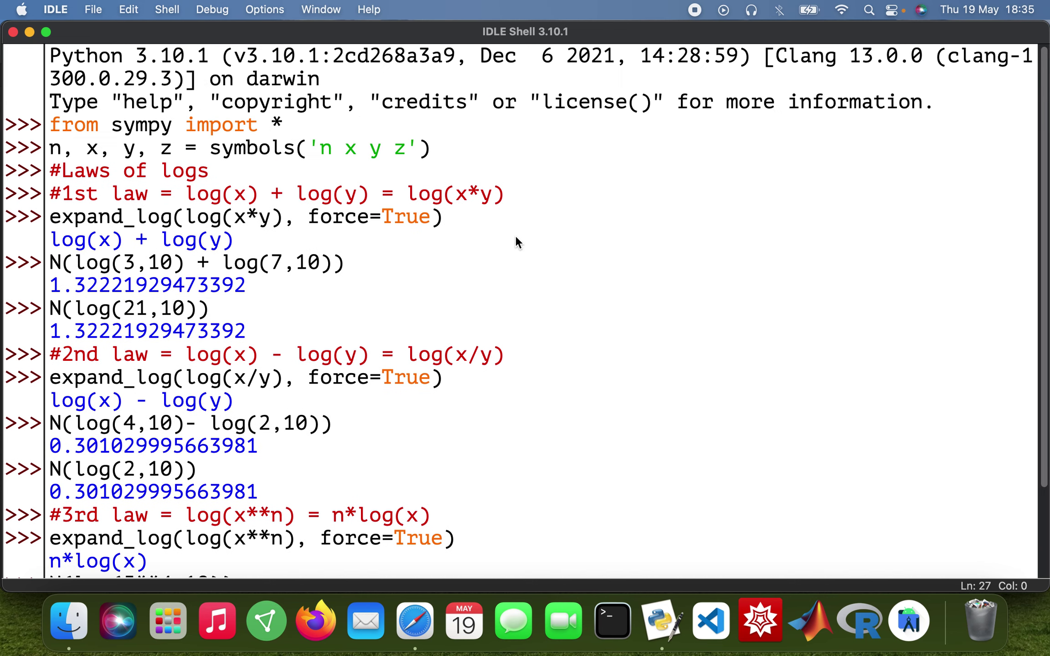
scroll(515, 242, down, 3)
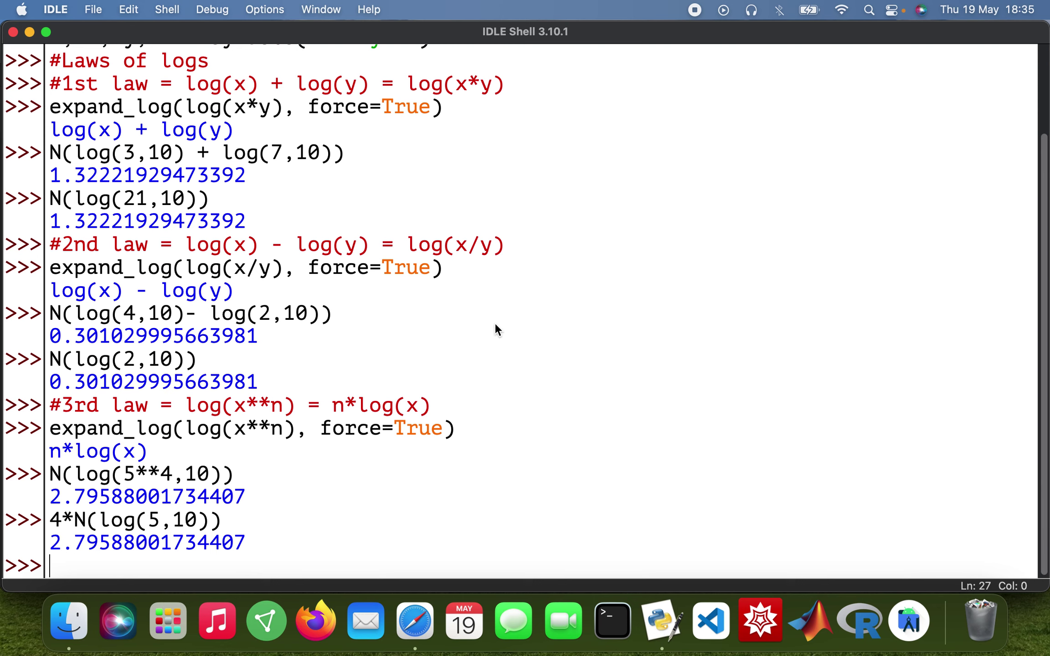